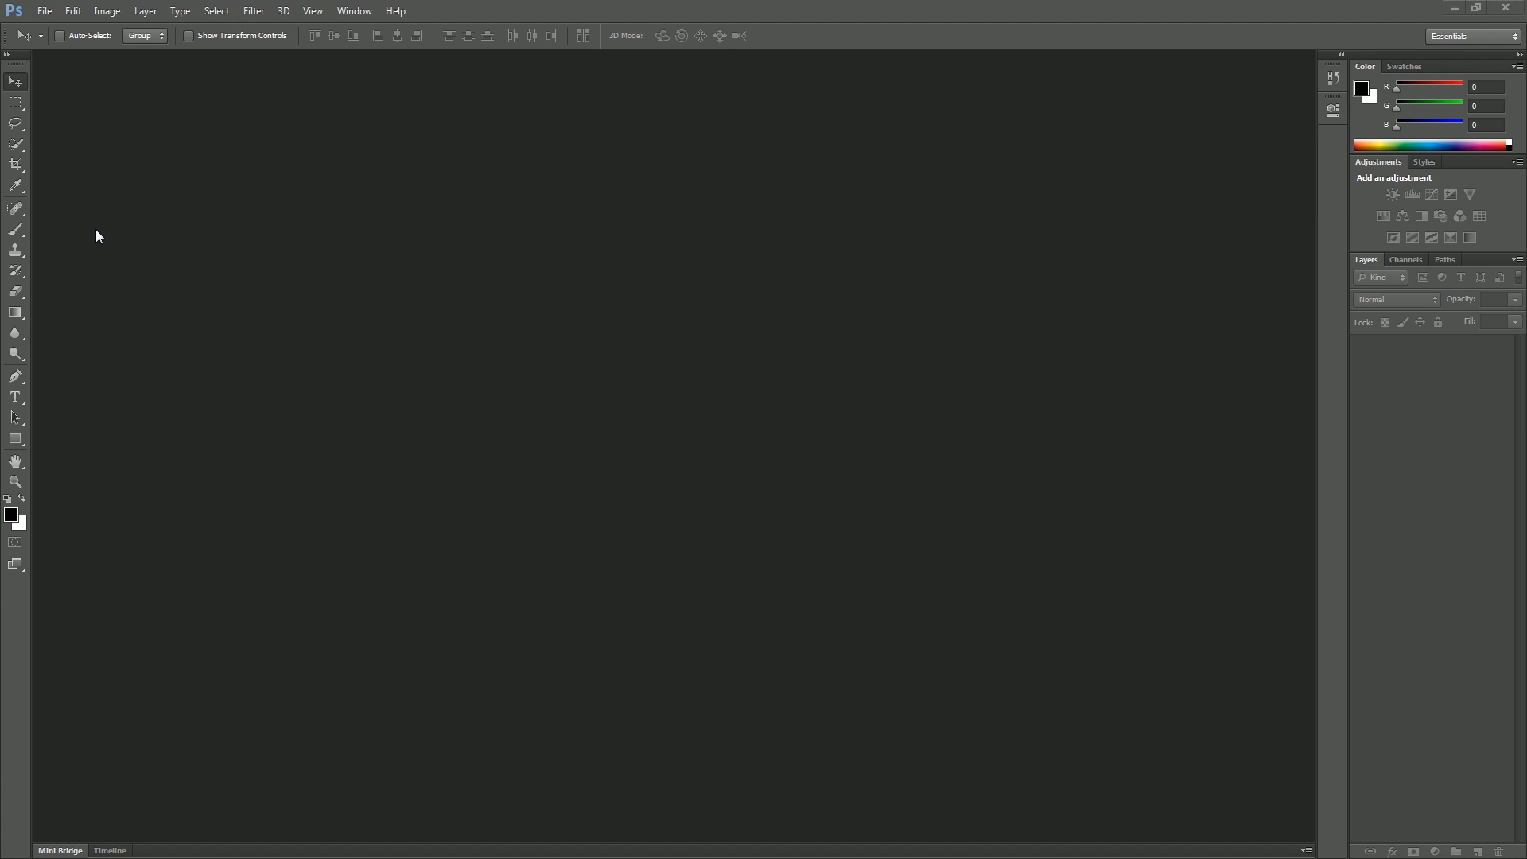
# Step: Open the hutch.jpg photo
pyautogui.click(45, 11)
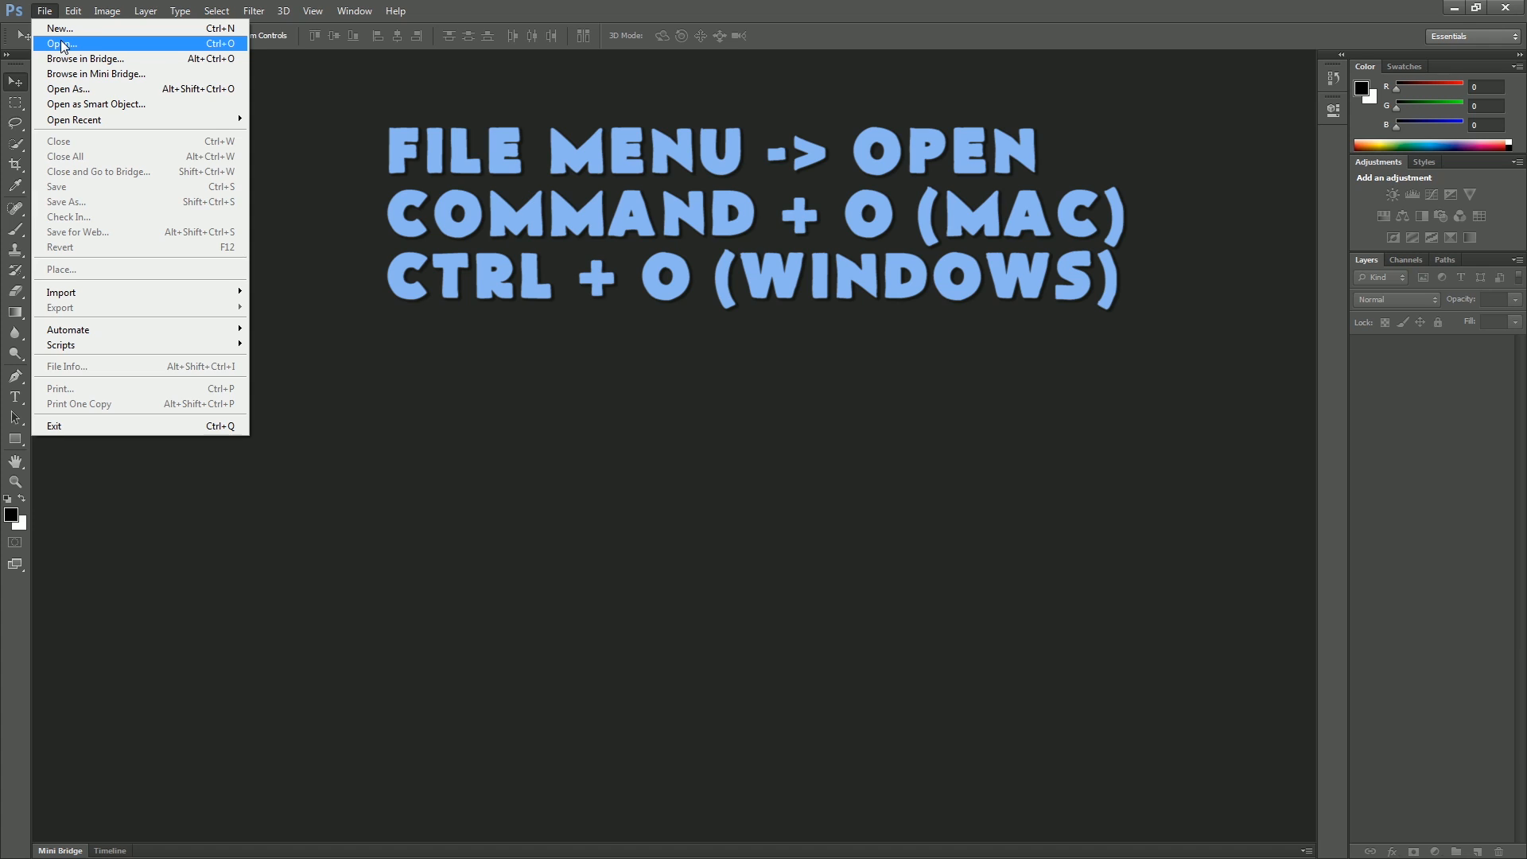
pyautogui.click(92, 44)
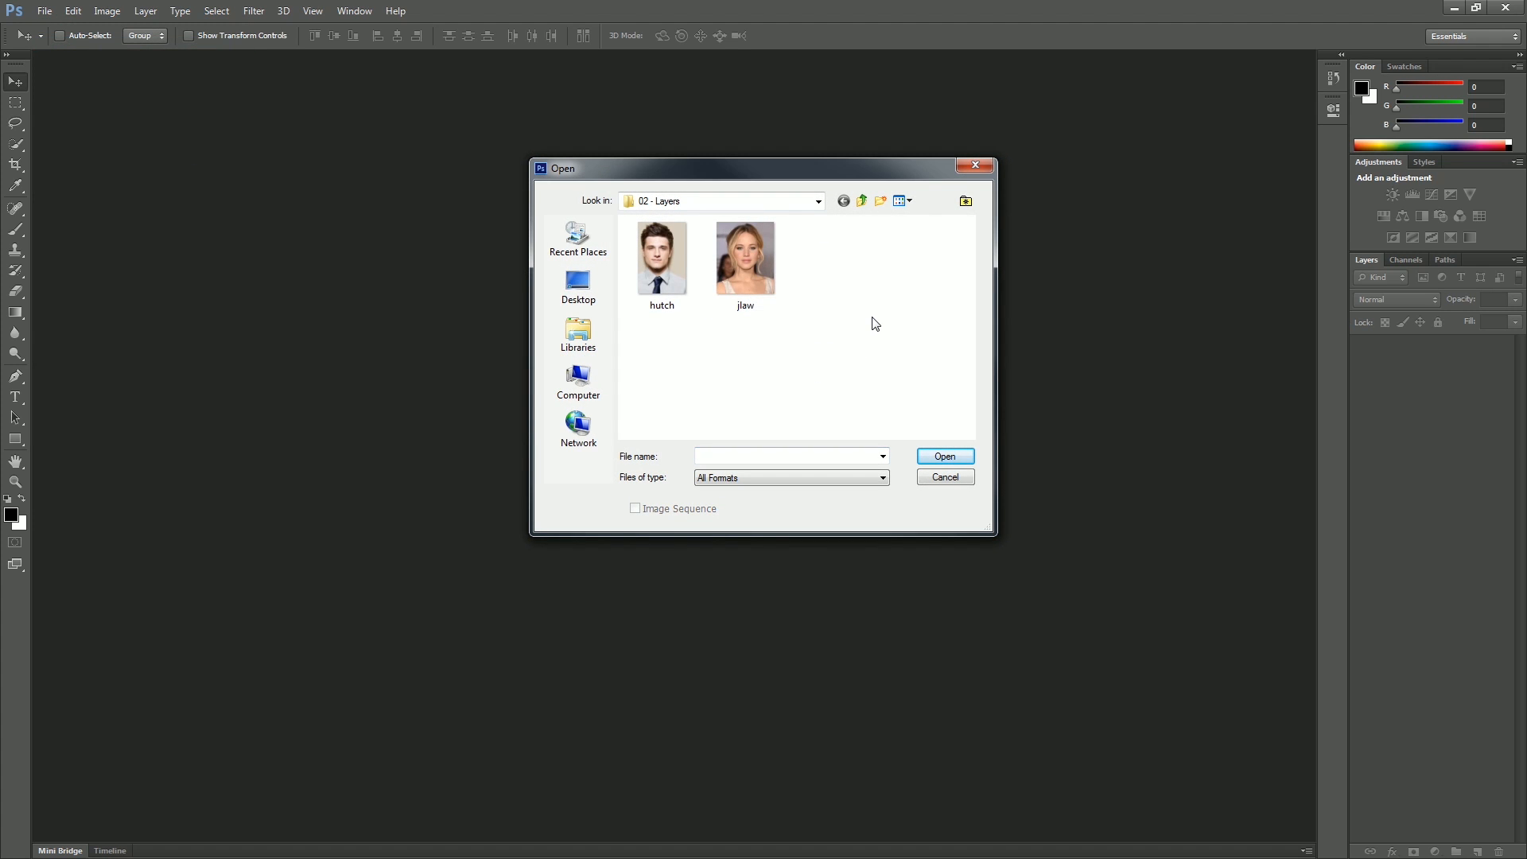
pyautogui.doubleClick(660, 253)
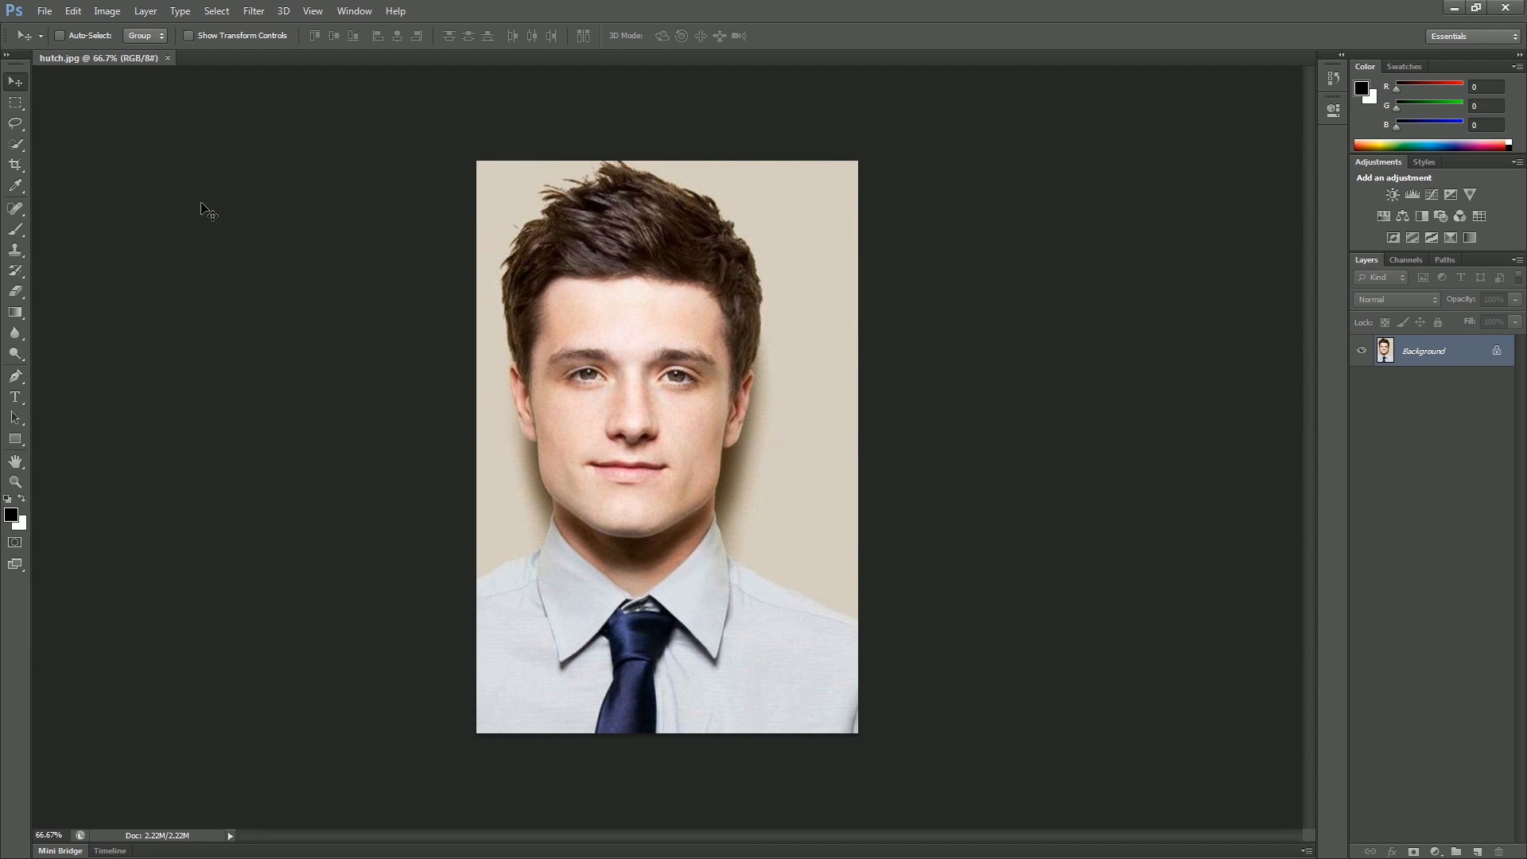
# Step: Erase the top-right corner of the background layer with the Eraser tool
pyautogui.click(14, 293)
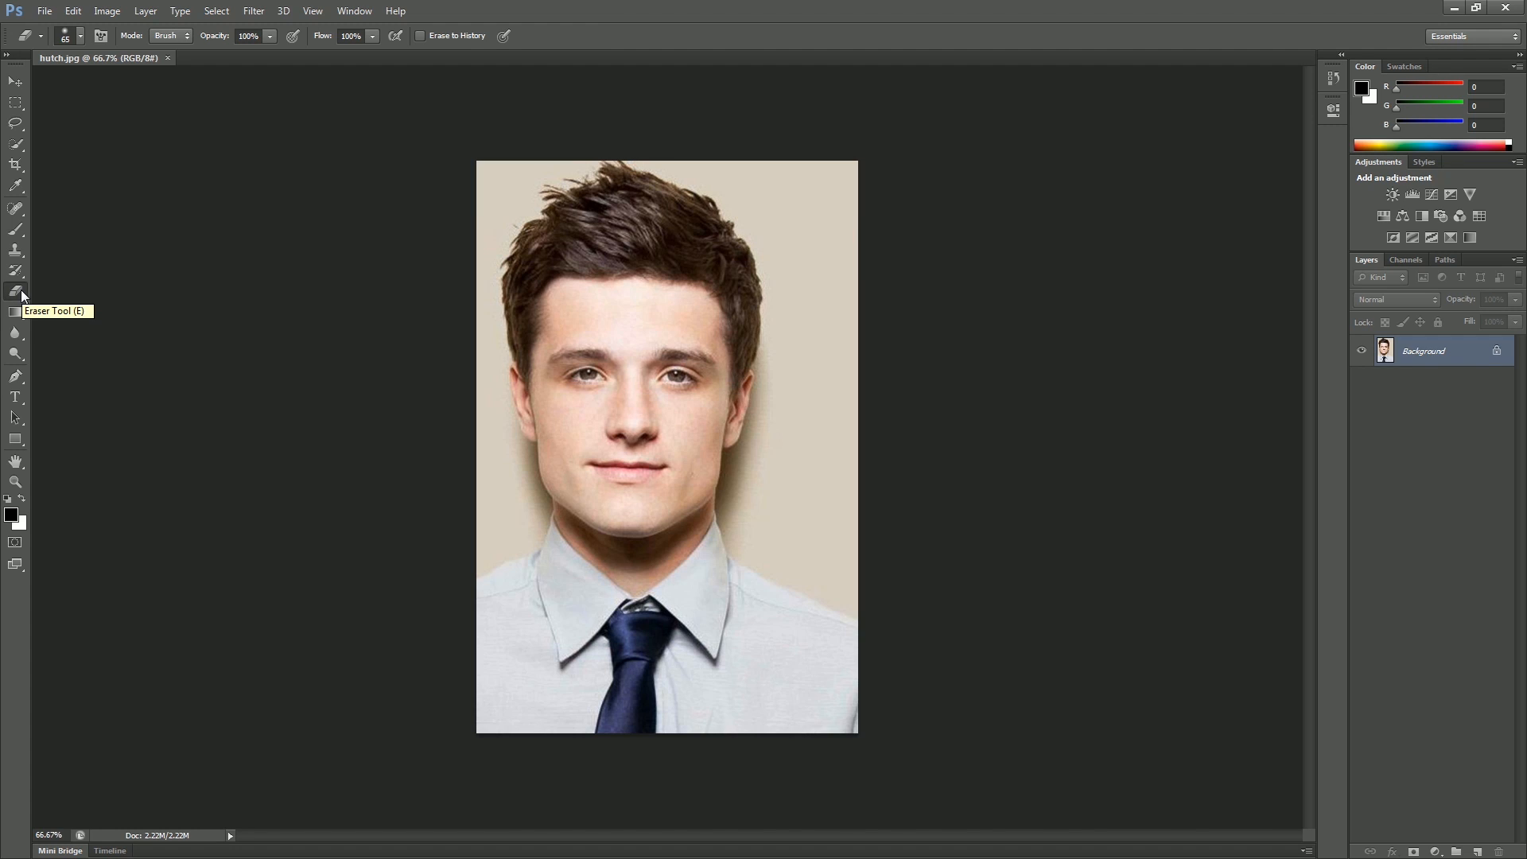
pyautogui.click(15, 81)
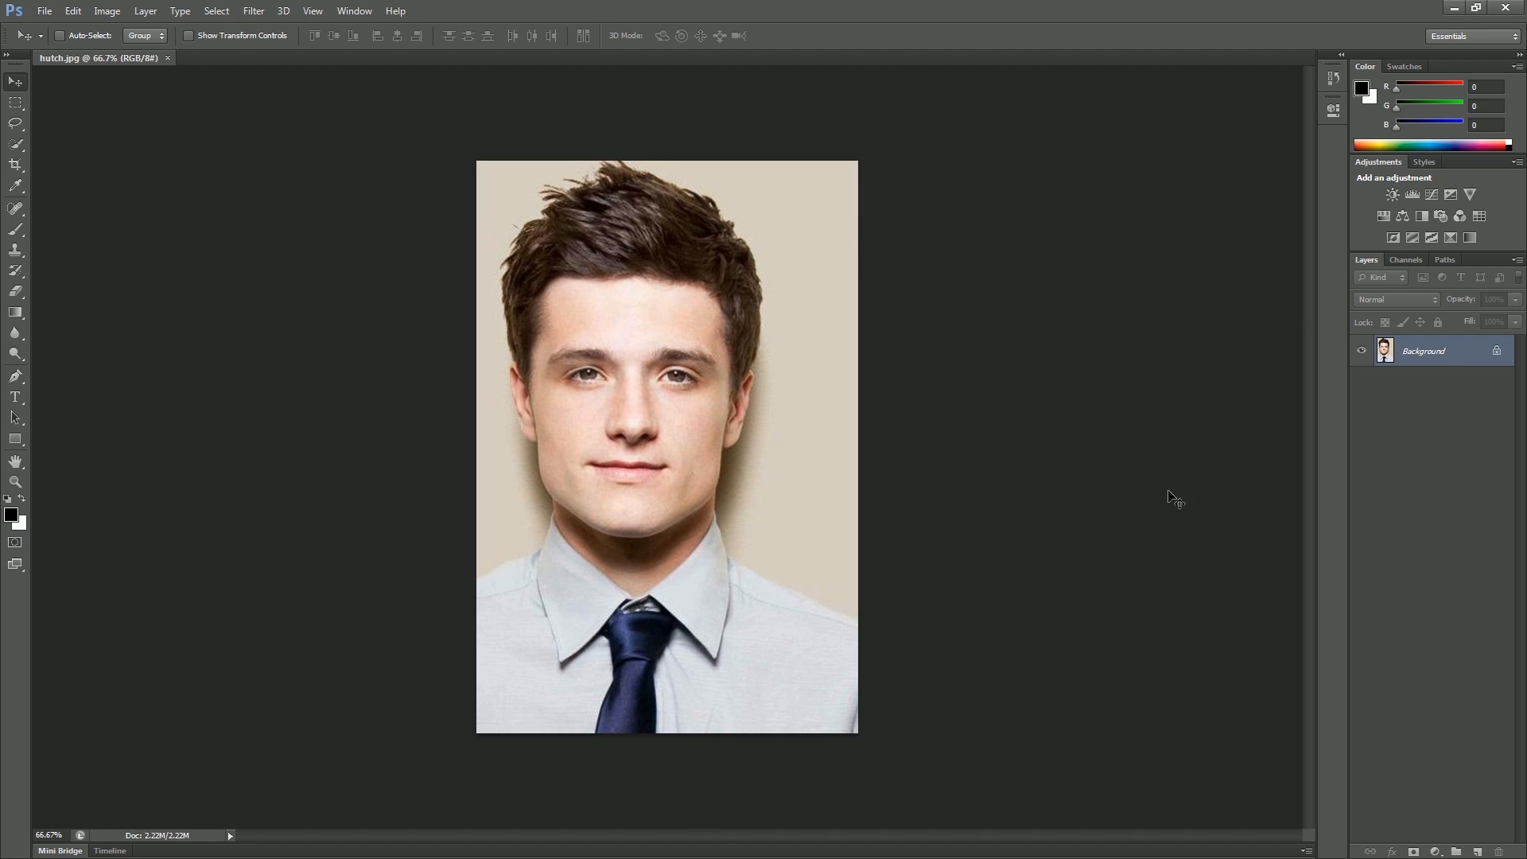
pyautogui.click(15, 293)
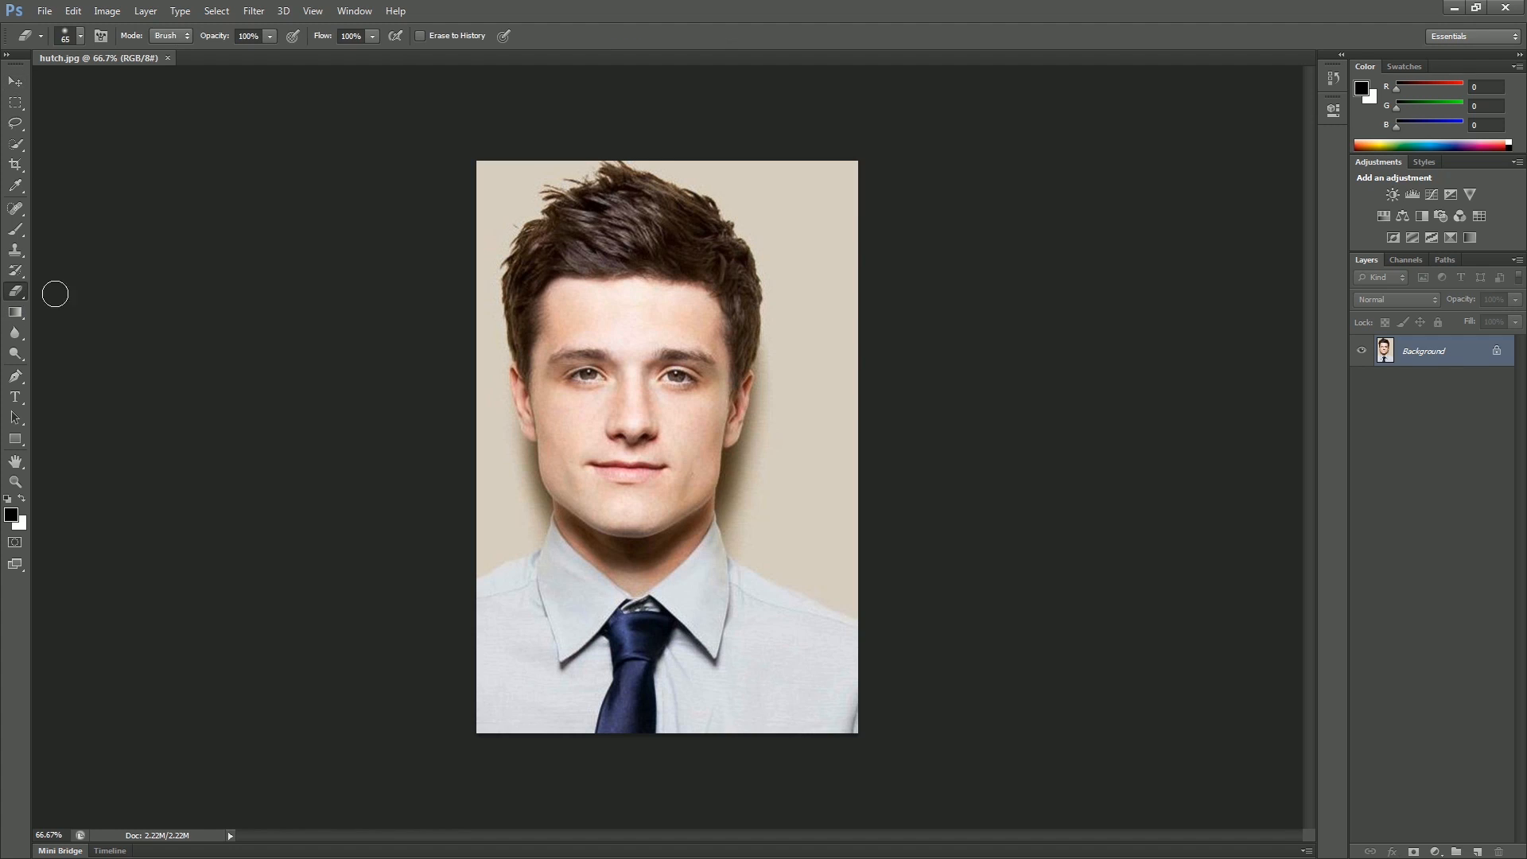
pyautogui.moveTo(804, 155)
pyautogui.mouseDown()
pyautogui.moveTo(858, 210)
pyautogui.moveTo(857, 167)
pyautogui.moveTo(814, 147)
pyautogui.moveTo(867, 229)
pyautogui.moveTo(801, 163)
pyautogui.moveTo(863, 240)
pyautogui.moveTo(783, 141)
pyautogui.moveTo(866, 244)
pyautogui.moveTo(764, 144)
pyautogui.moveTo(870, 258)
pyautogui.moveTo(752, 150)
pyautogui.moveTo(883, 279)
pyautogui.mouseUp()
pyautogui.moveTo(841, 152)
pyautogui.mouseDown()
pyautogui.moveTo(796, 189)
pyautogui.moveTo(874, 241)
pyautogui.moveTo(868, 263)
pyautogui.moveTo(782, 183)
pyautogui.moveTo(880, 299)
pyautogui.moveTo(914, 296)
pyautogui.mouseUp()
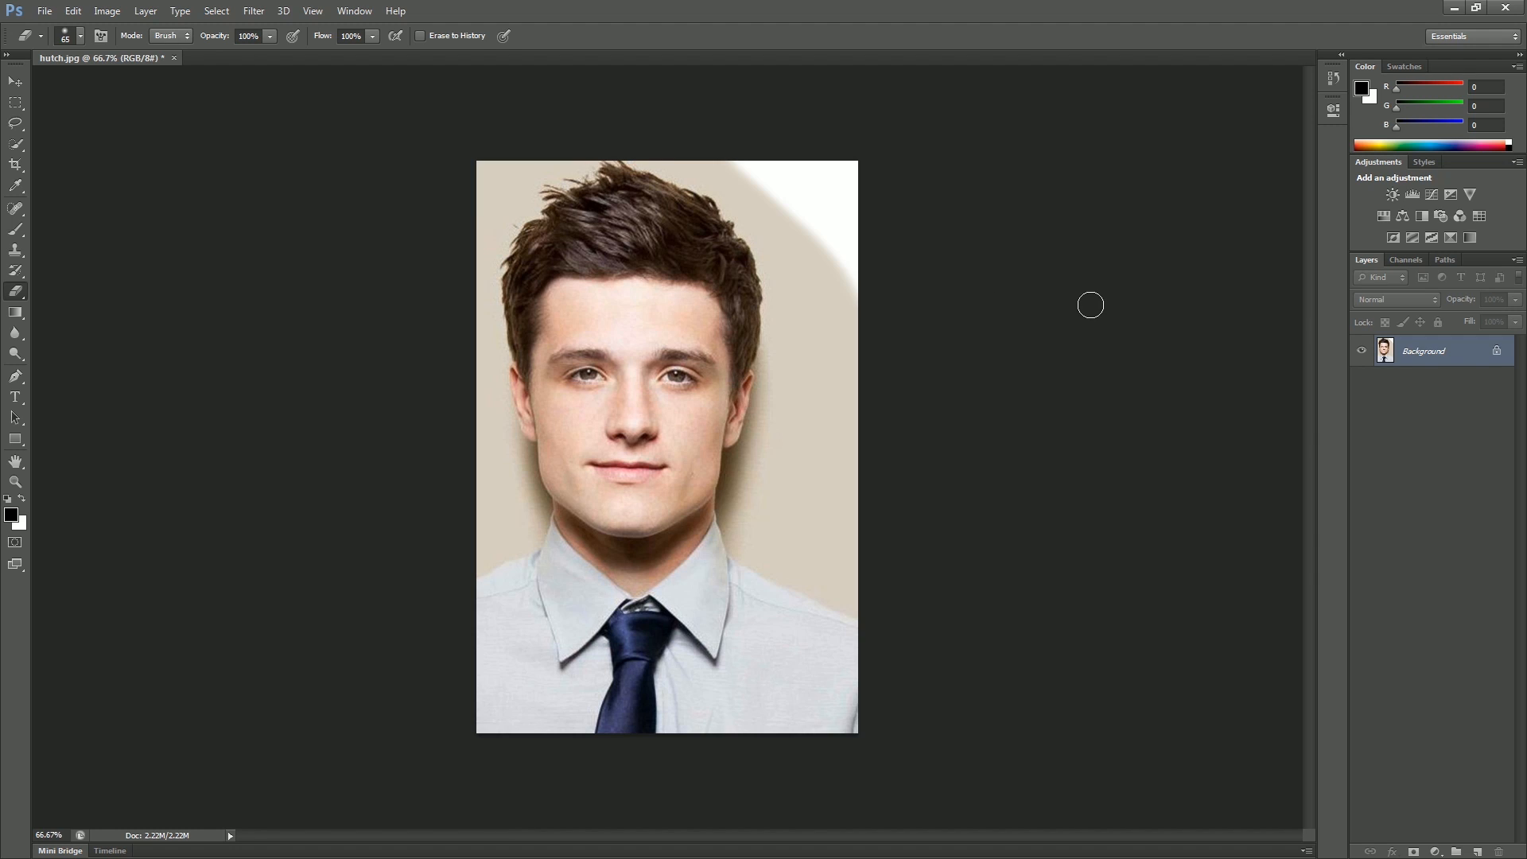
# Step: Convert the background into Layer 0 and erase the top-right corner to transparency
pyautogui.doubleClick(1431, 359)
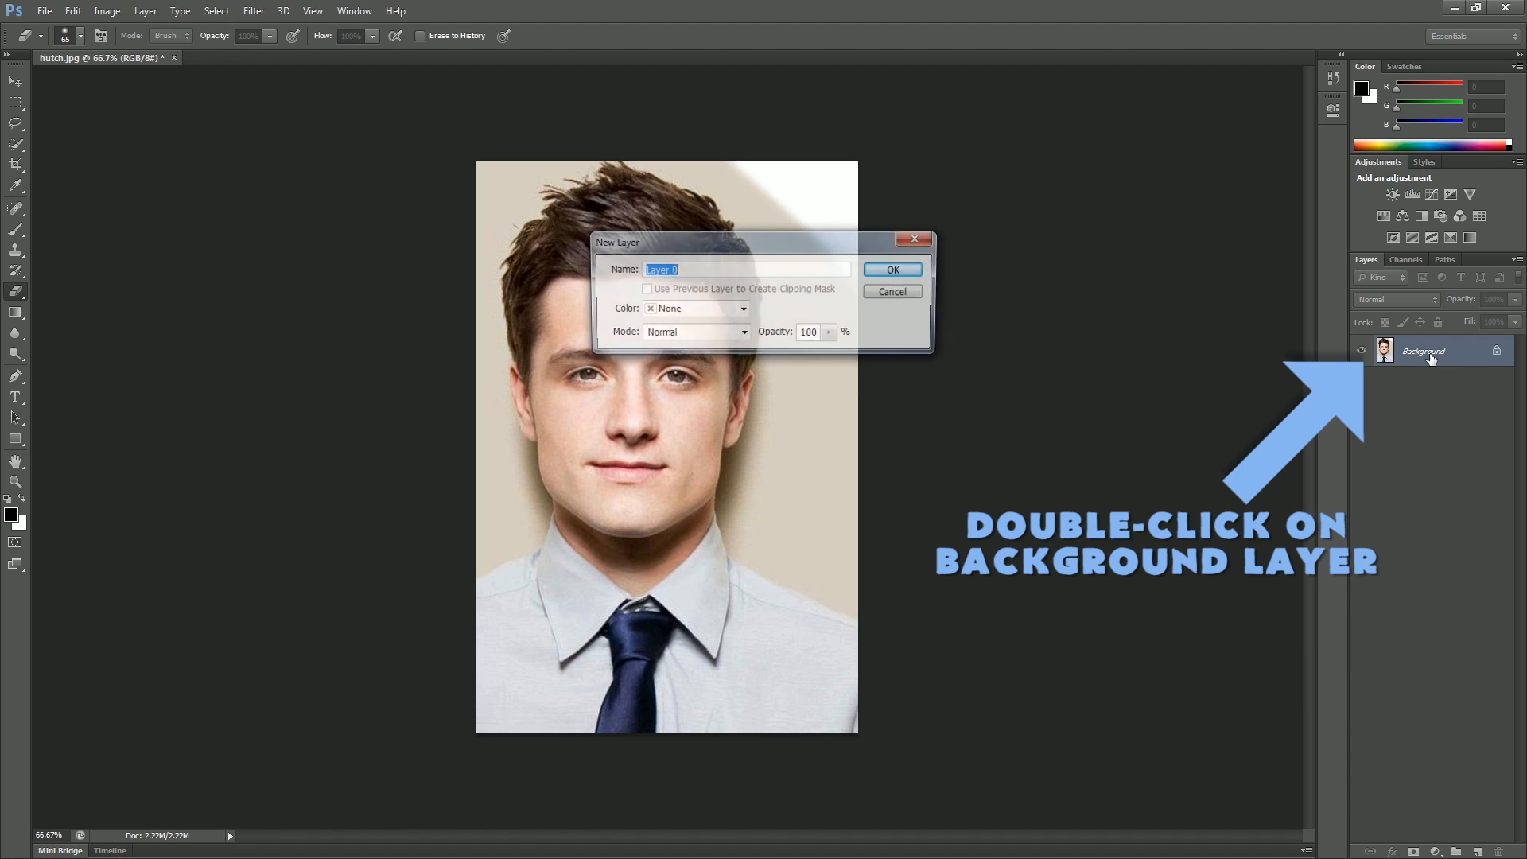
pyautogui.click(903, 270)
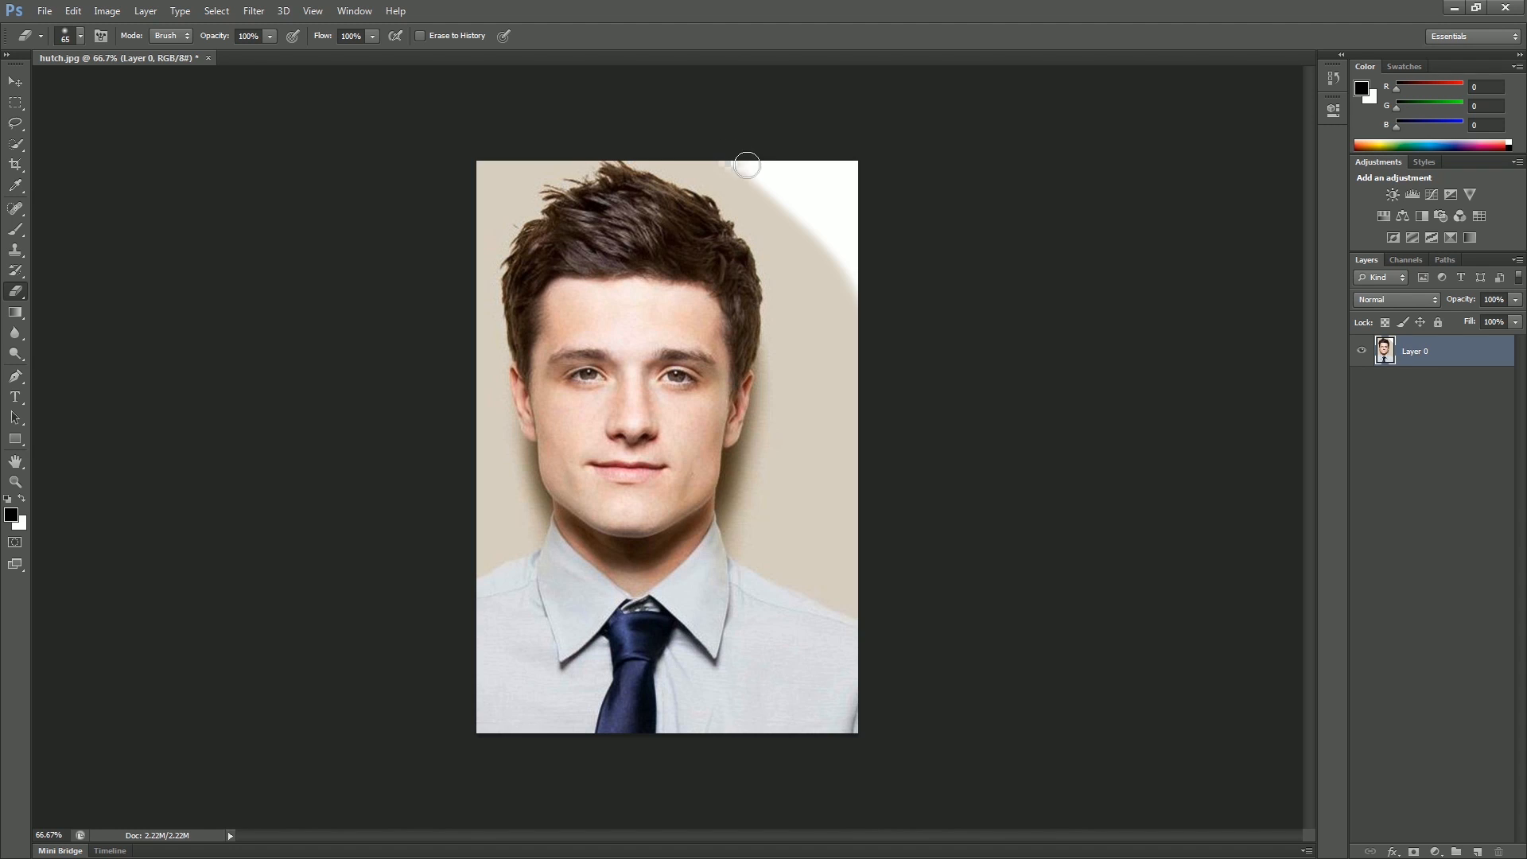
pyautogui.moveTo(747, 165)
pyautogui.mouseDown()
pyautogui.moveTo(804, 218)
pyautogui.moveTo(858, 317)
pyautogui.moveTo(806, 193)
pyautogui.moveTo(753, 149)
pyautogui.moveTo(851, 230)
pyautogui.moveTo(853, 170)
pyautogui.mouseUp()
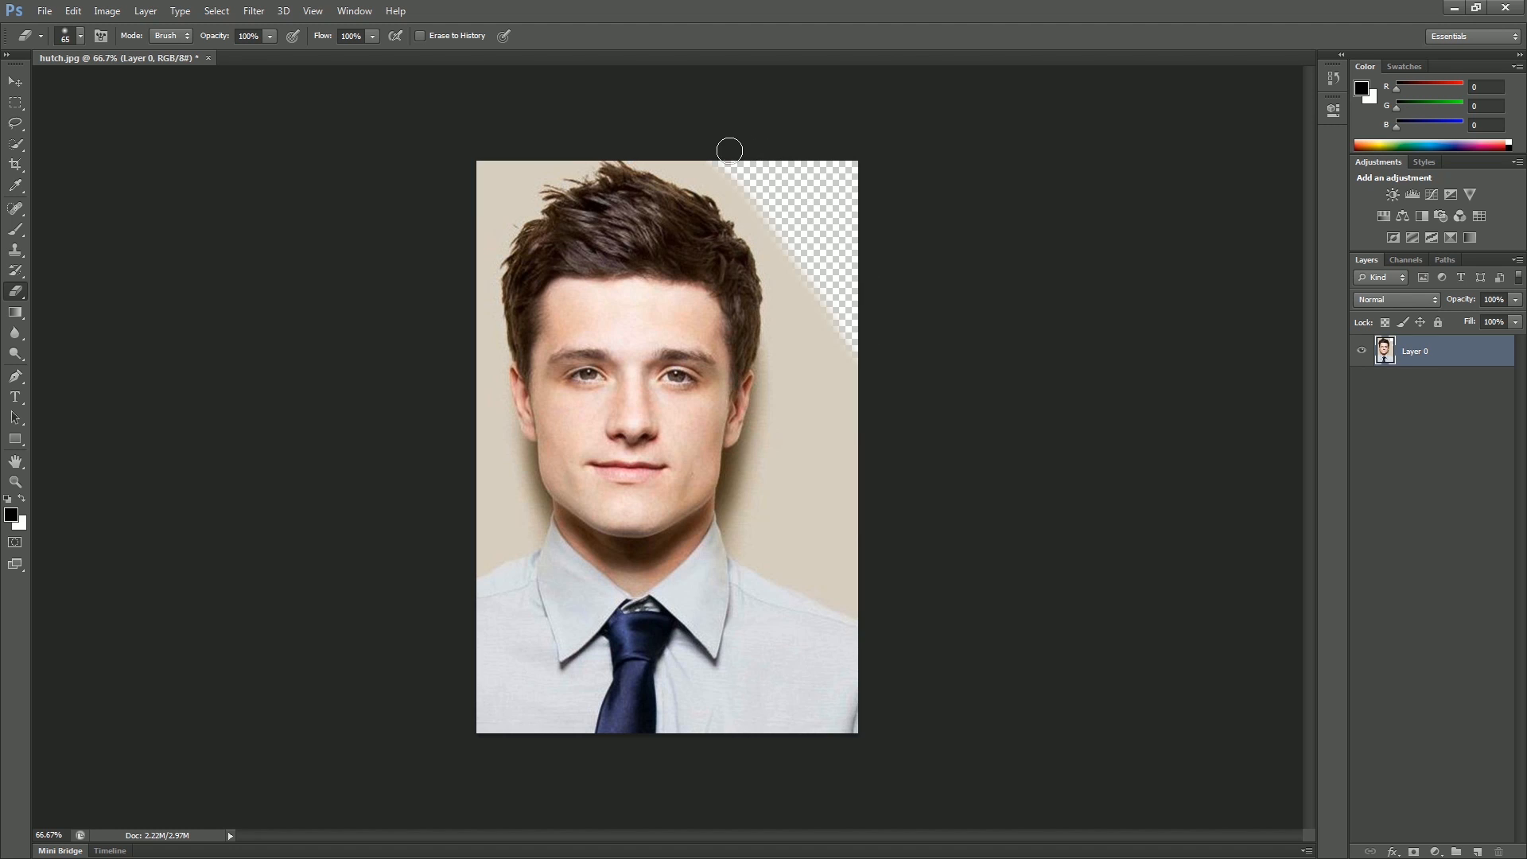
# Step: Open the jlaw.jpg photo as a second document
pyautogui.click(1421, 392)
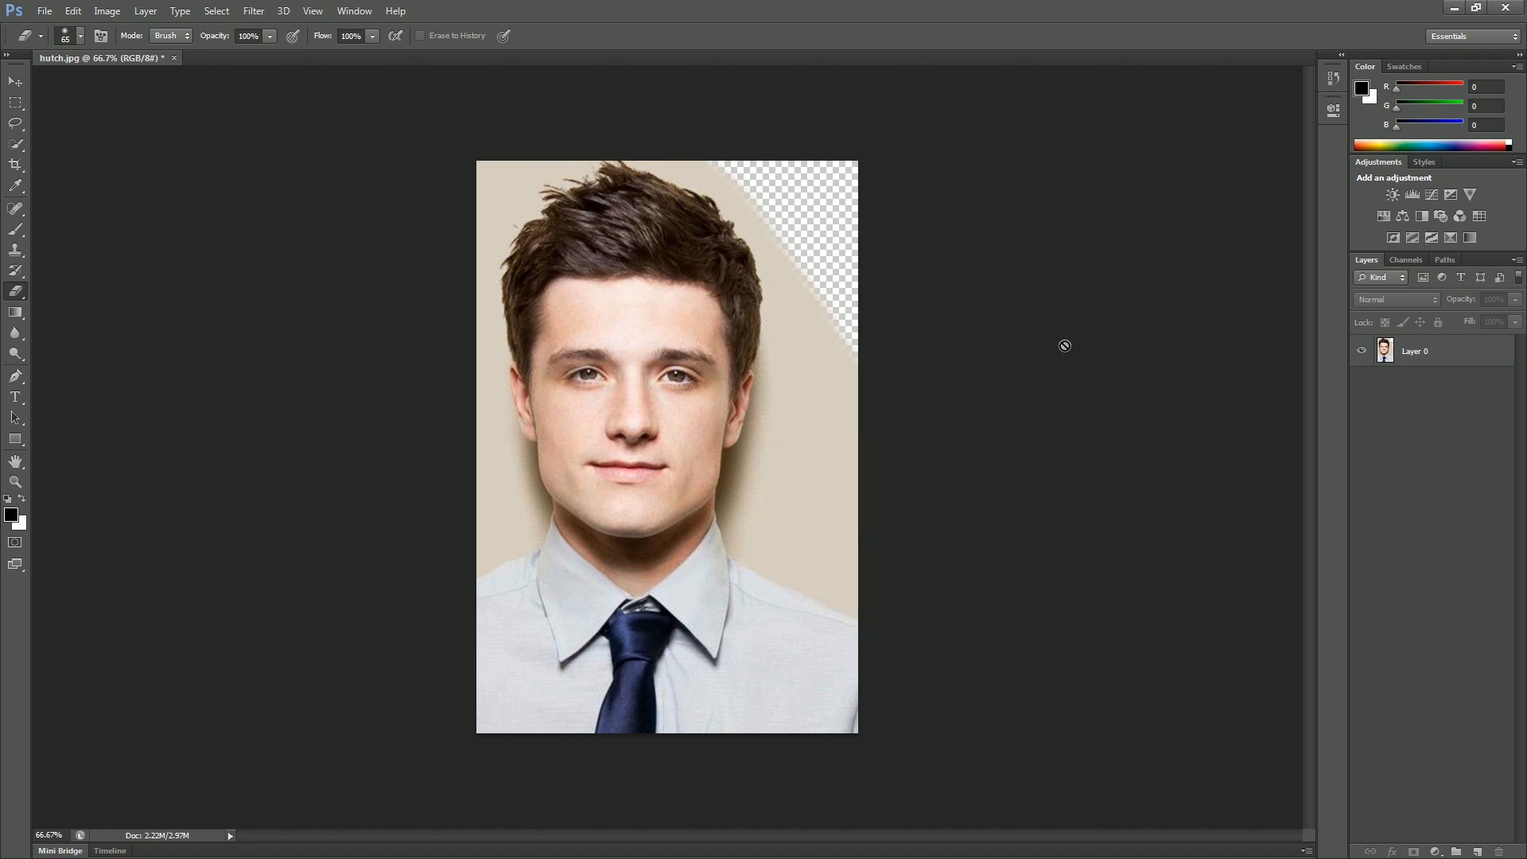
pyautogui.click(43, 15)
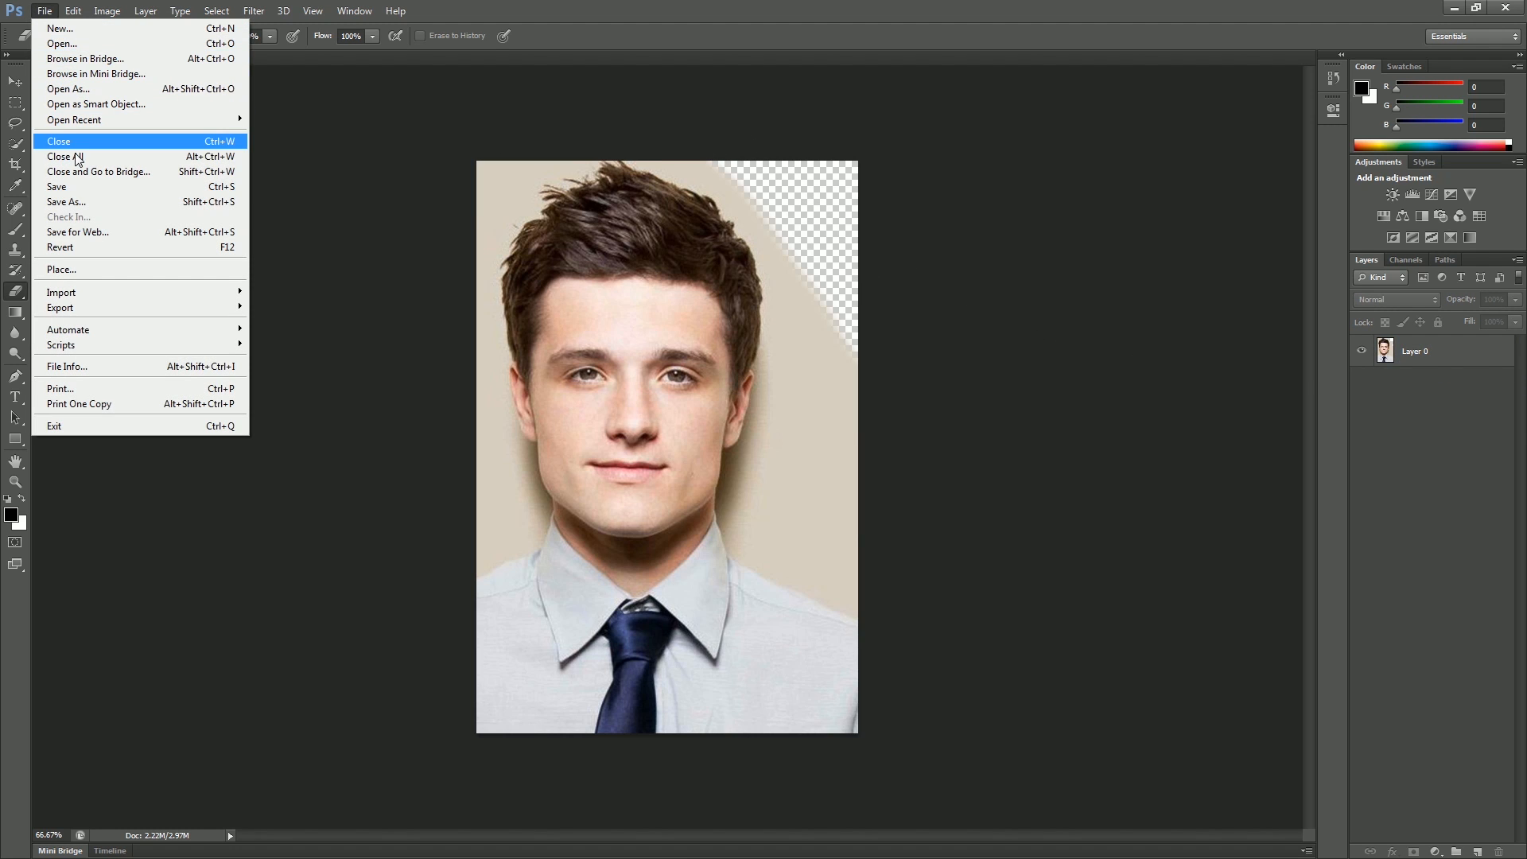
pyautogui.click(71, 44)
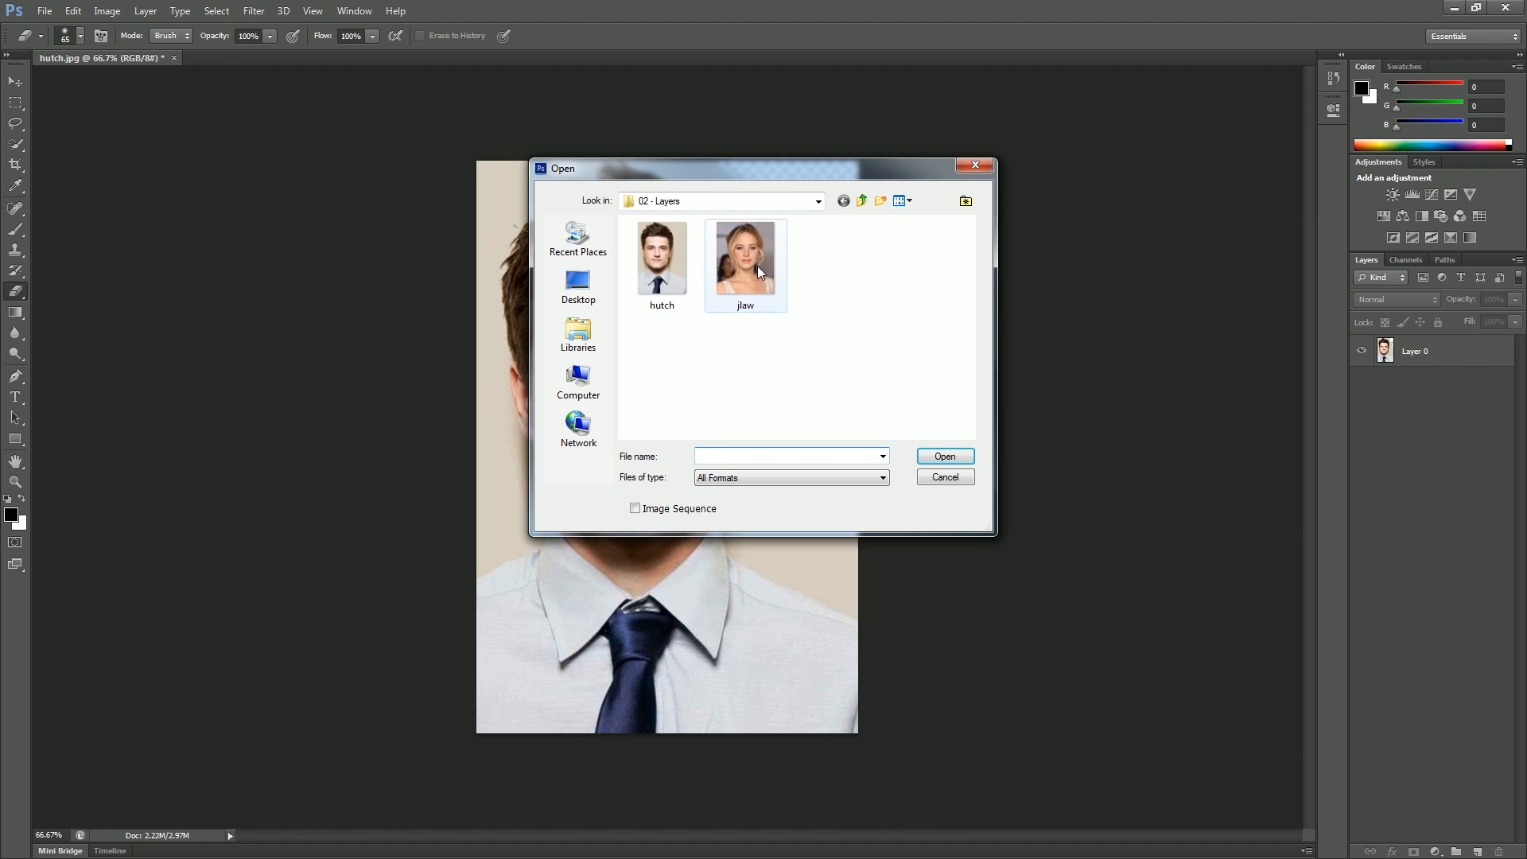
pyautogui.doubleClick(757, 266)
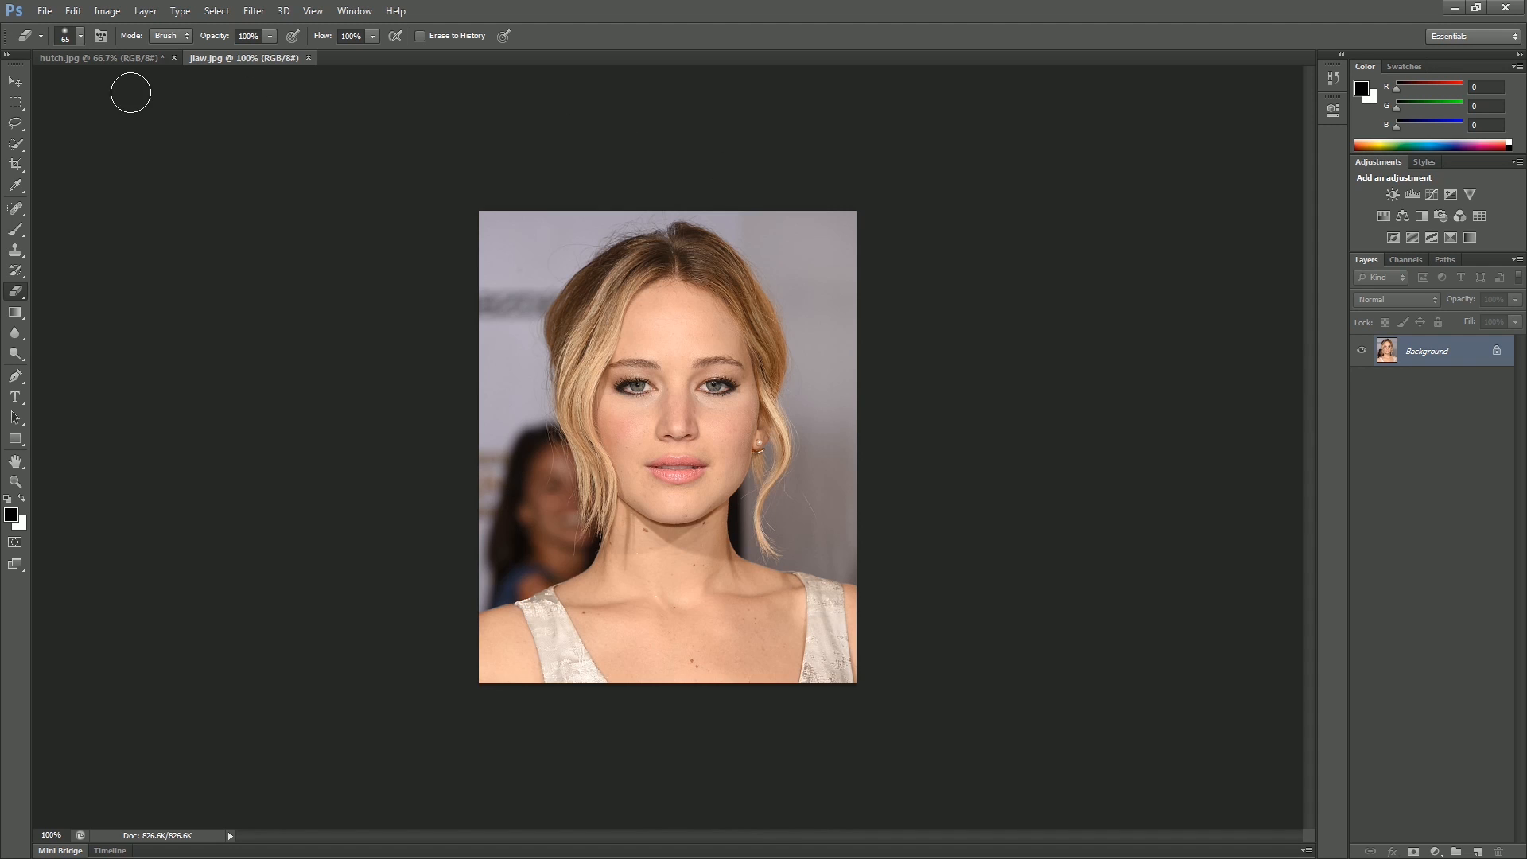
# Step: In hutch.jpg, draw a rectangular marquee selection around the man's face
pyautogui.click(107, 58)
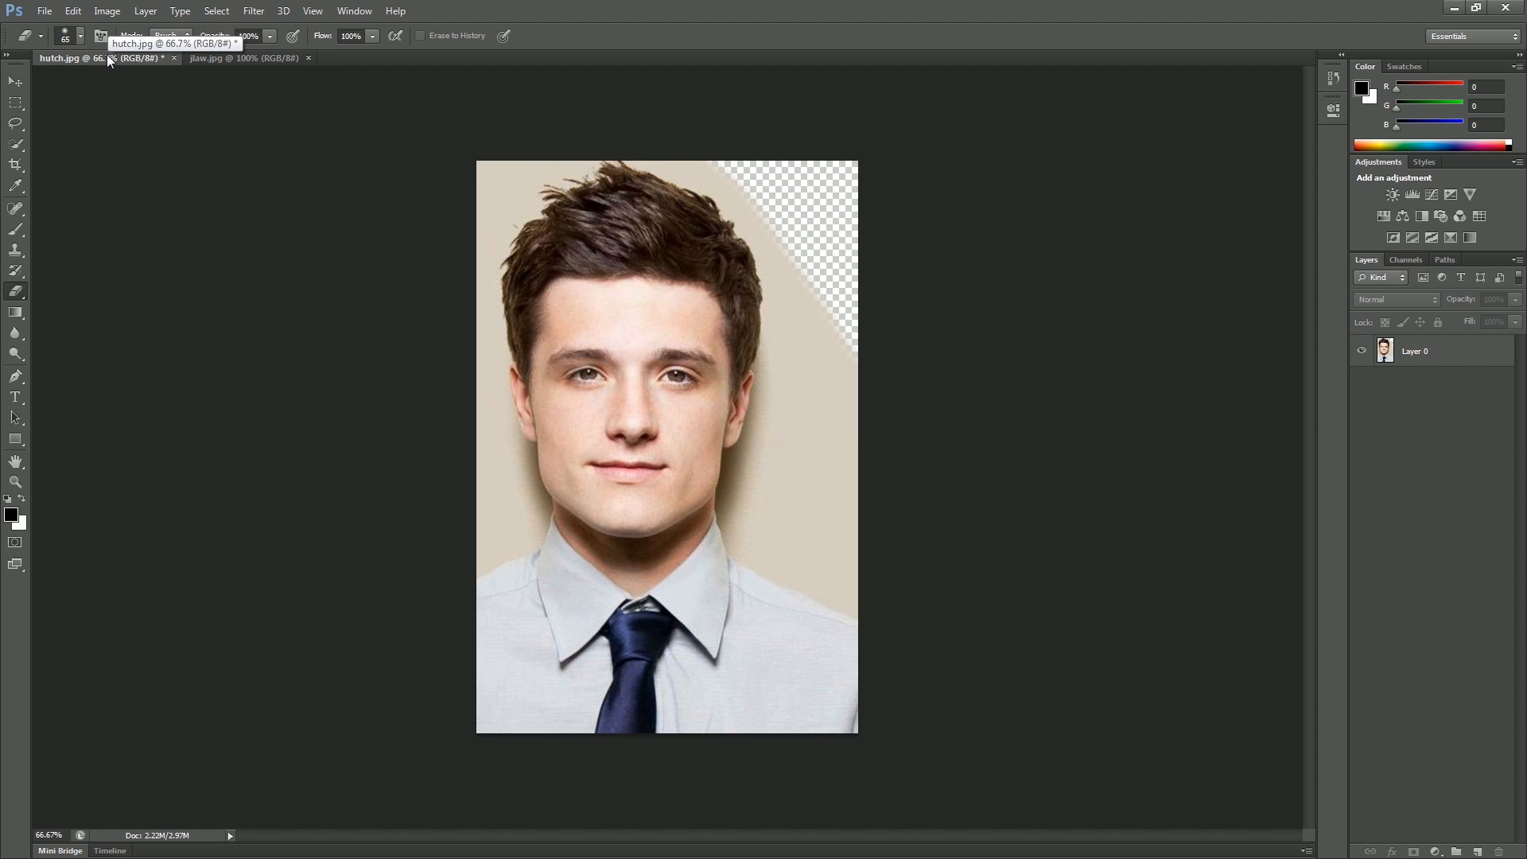
pyautogui.click(16, 103)
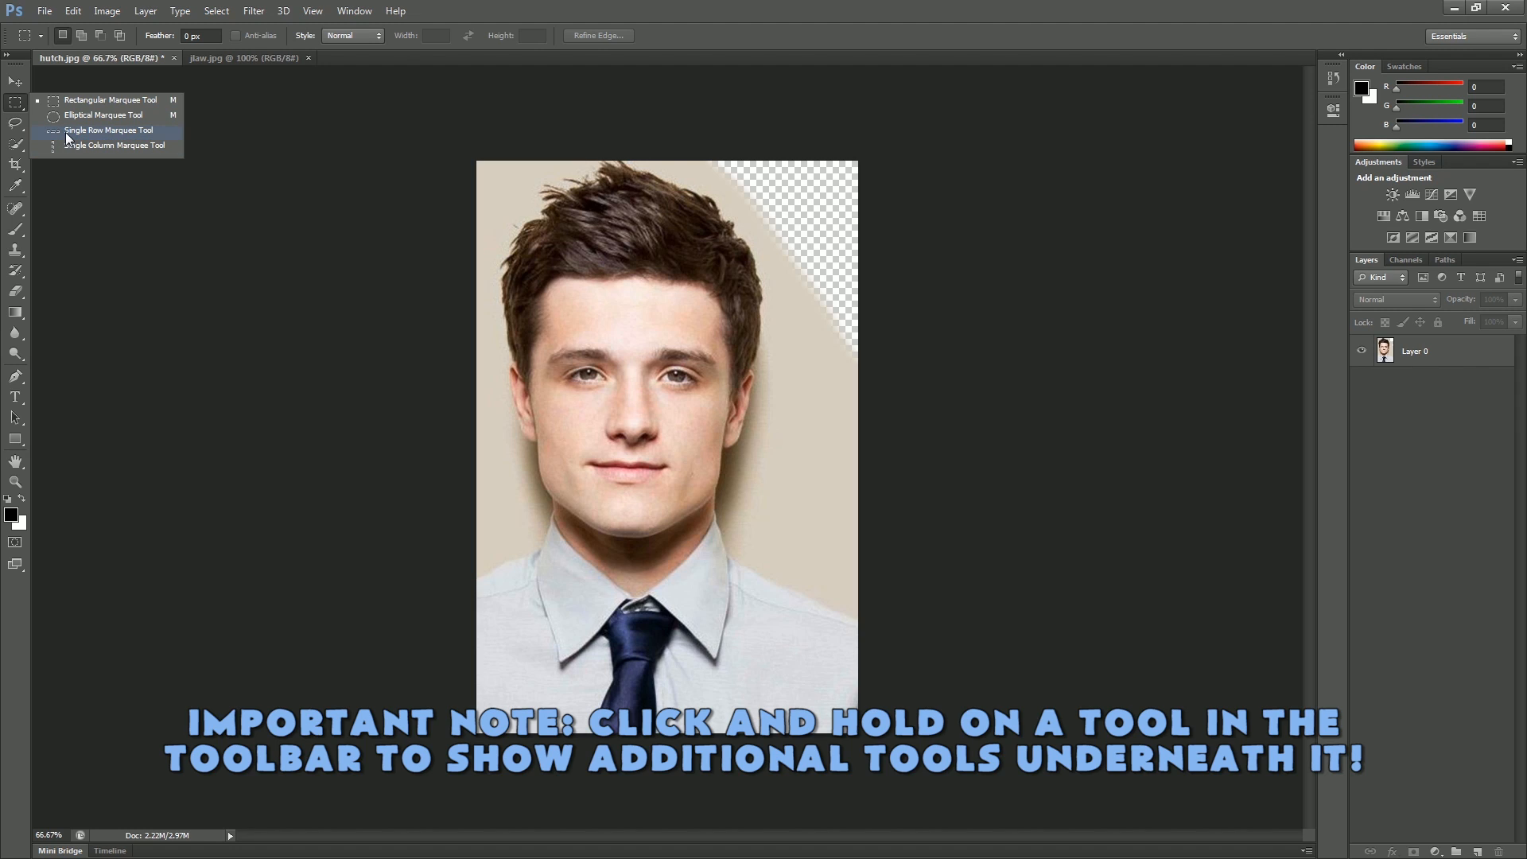
pyautogui.click(13, 123)
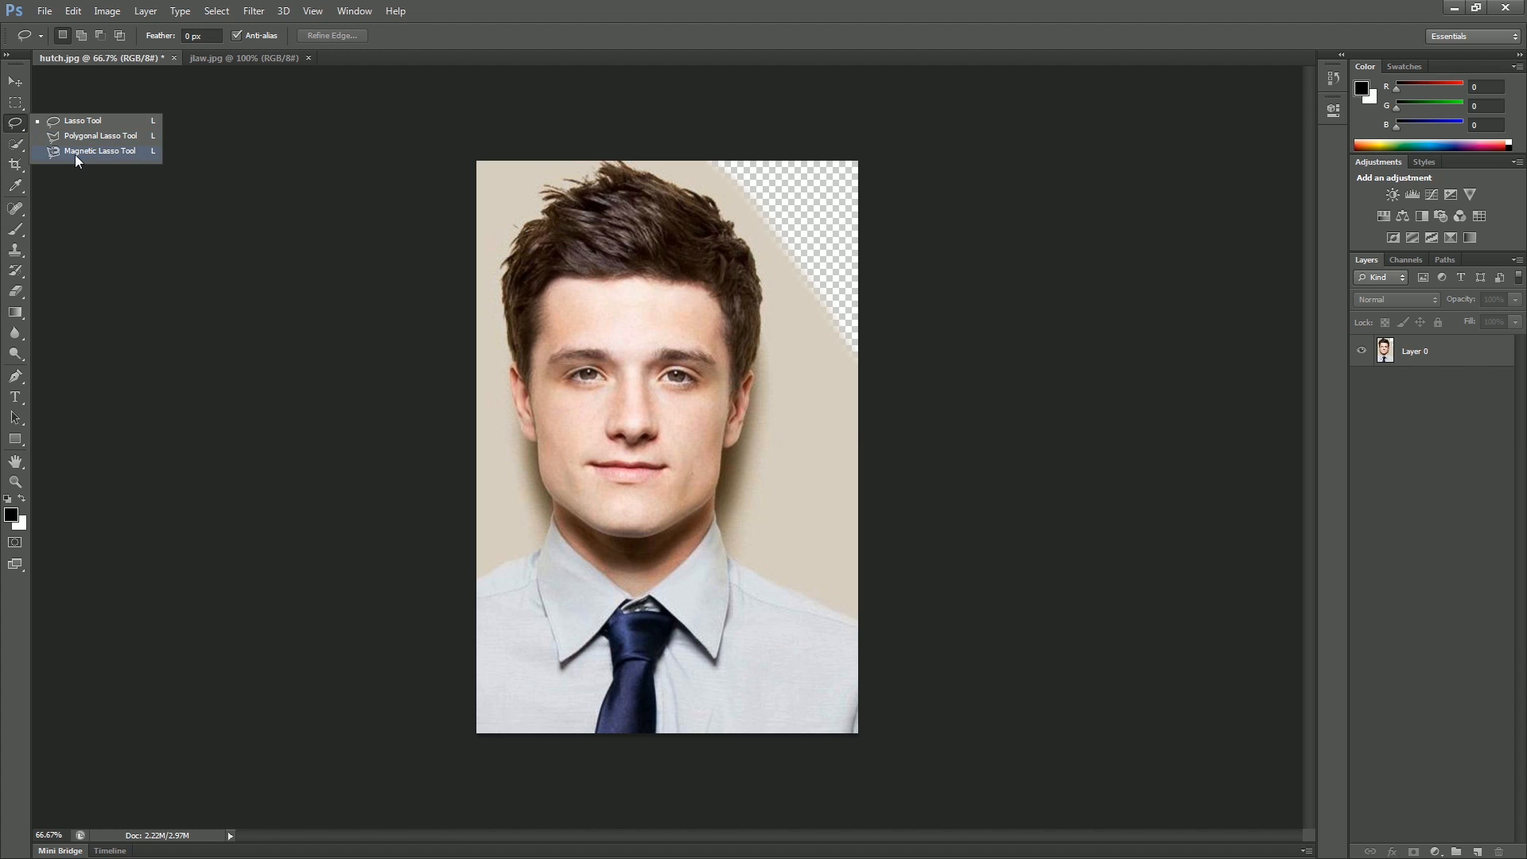
pyautogui.click(14, 105)
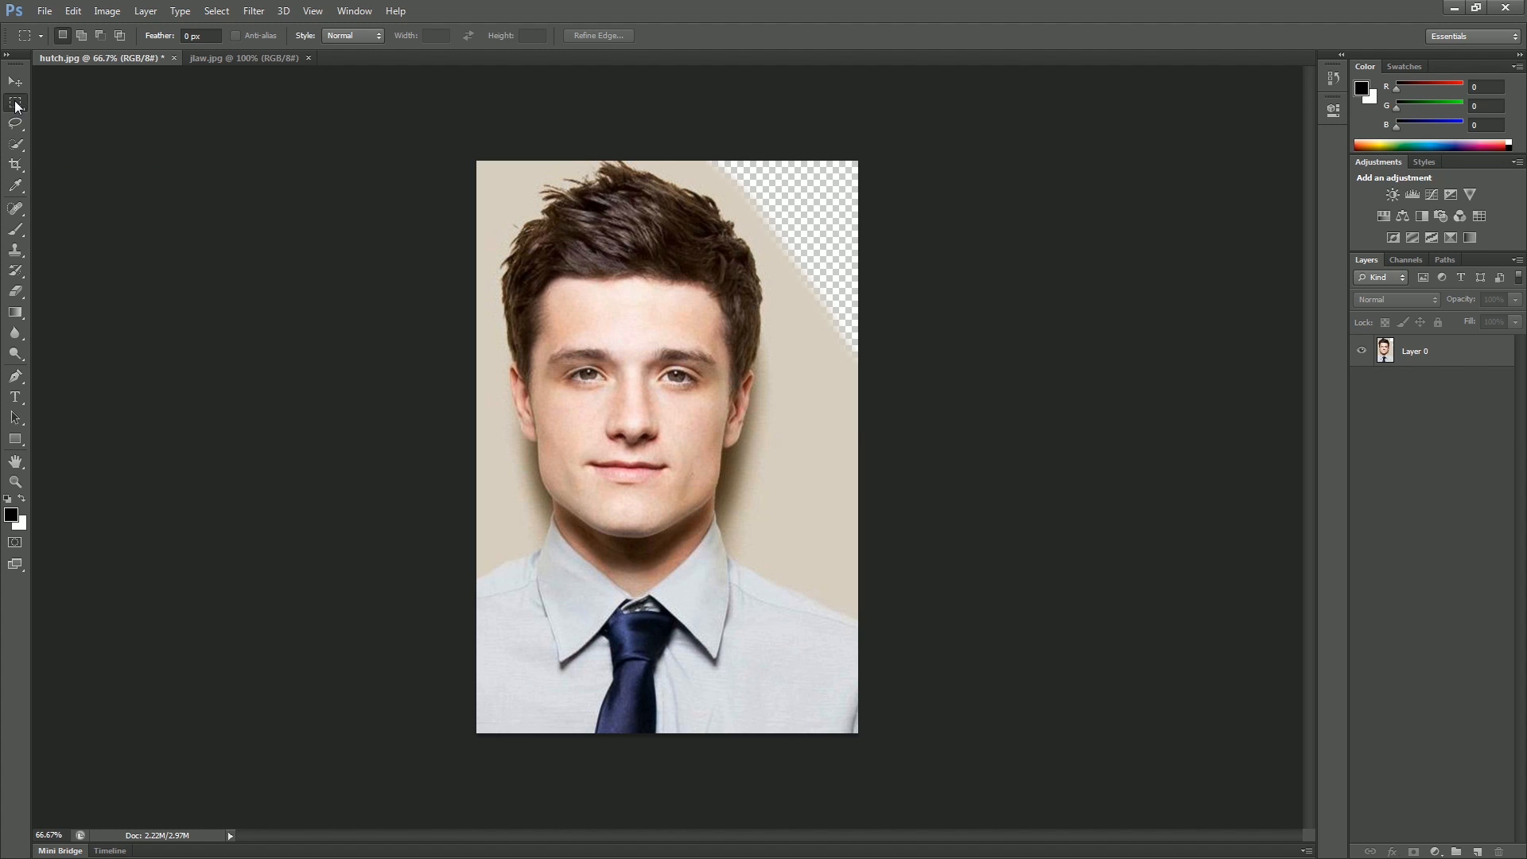
pyautogui.moveTo(13, 108); pyautogui.dragTo(95, 112)
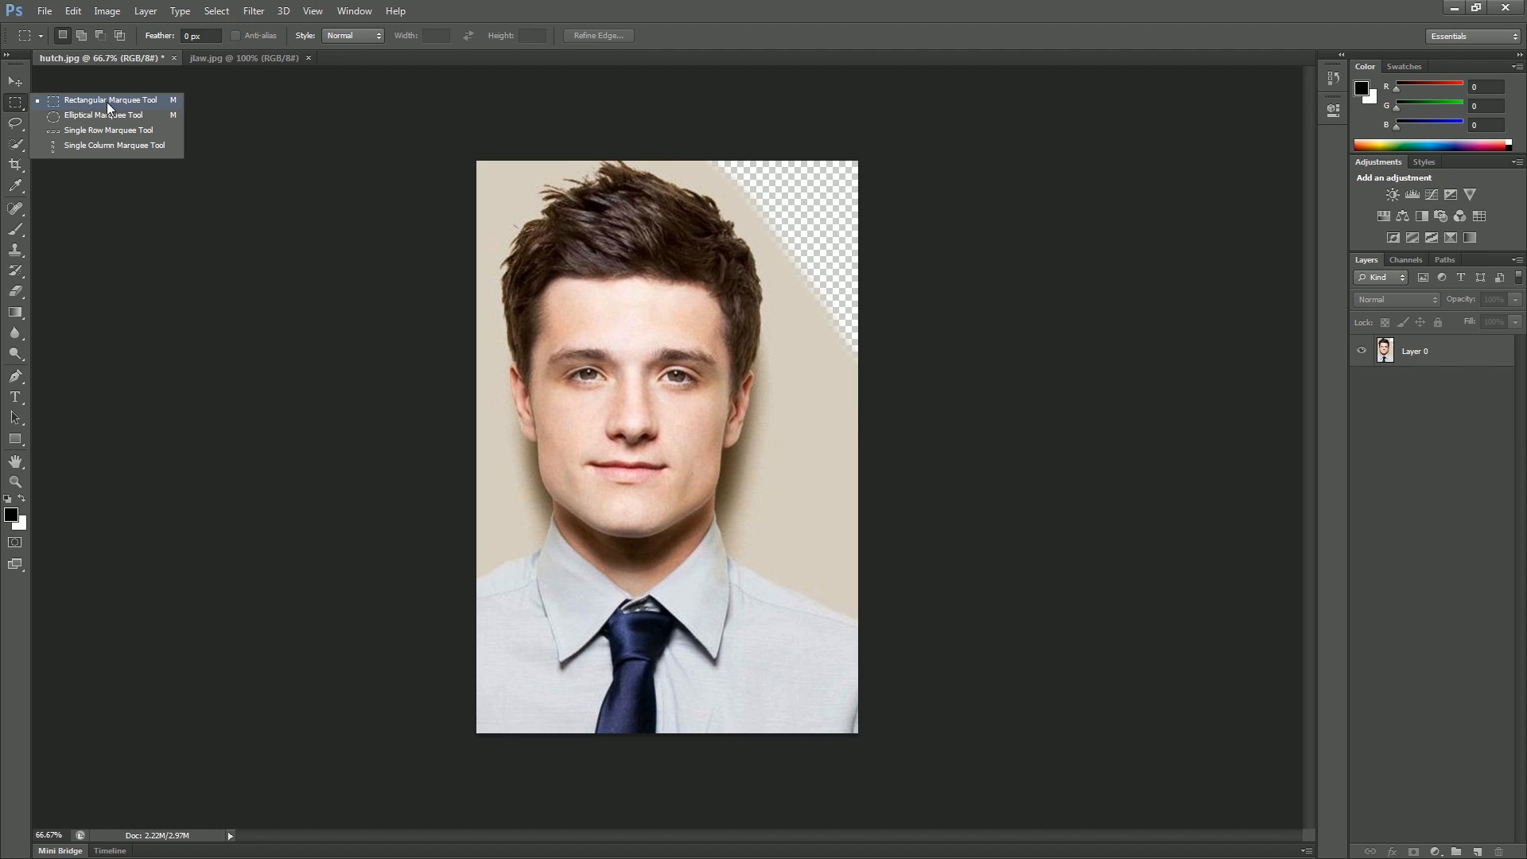
pyautogui.click(106, 101)
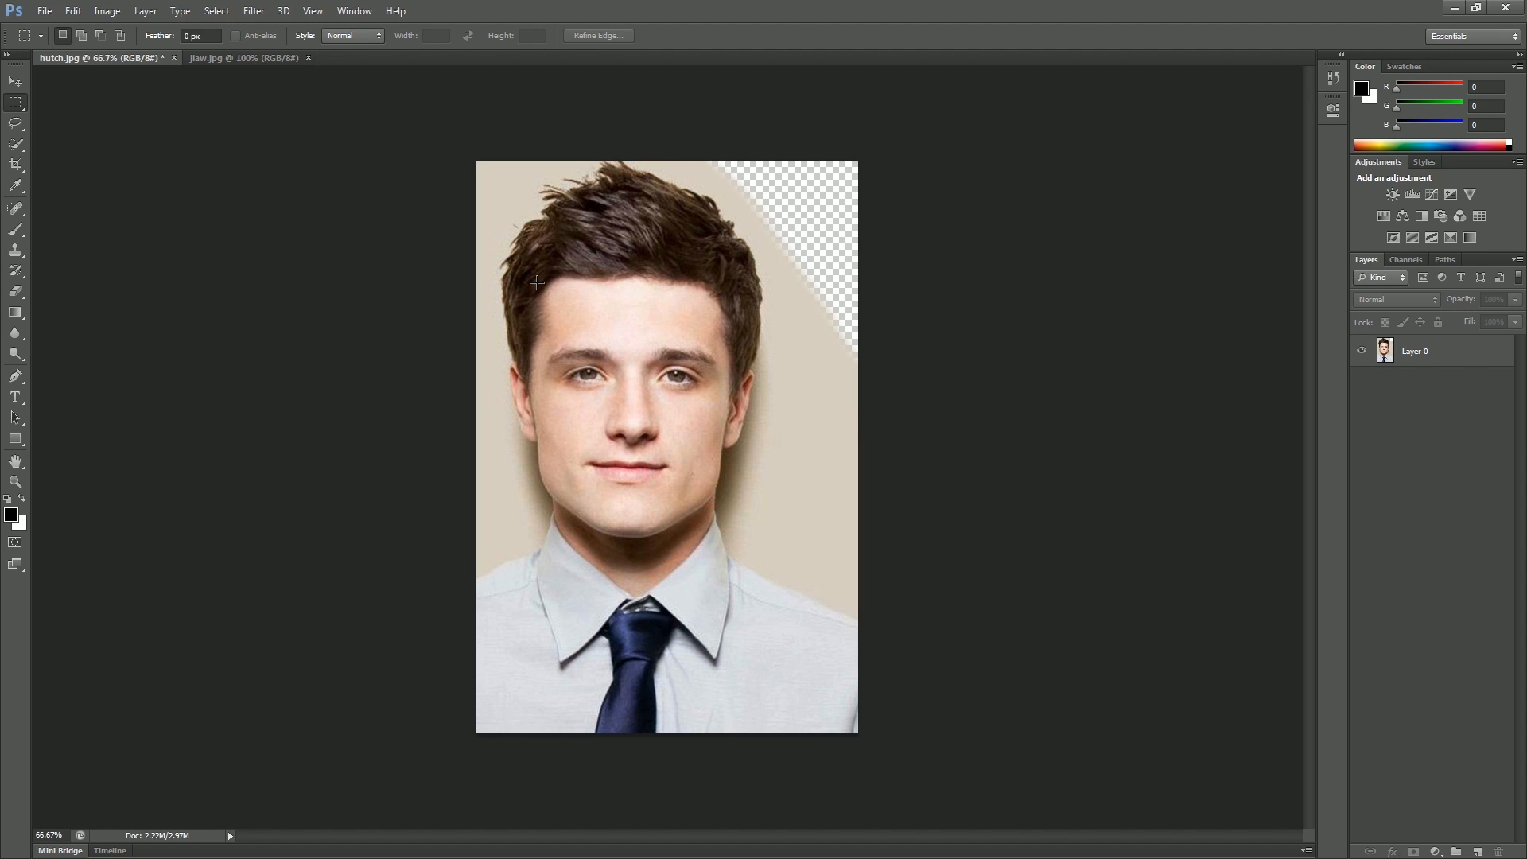
pyautogui.moveTo(540, 278); pyautogui.dragTo(724, 523)
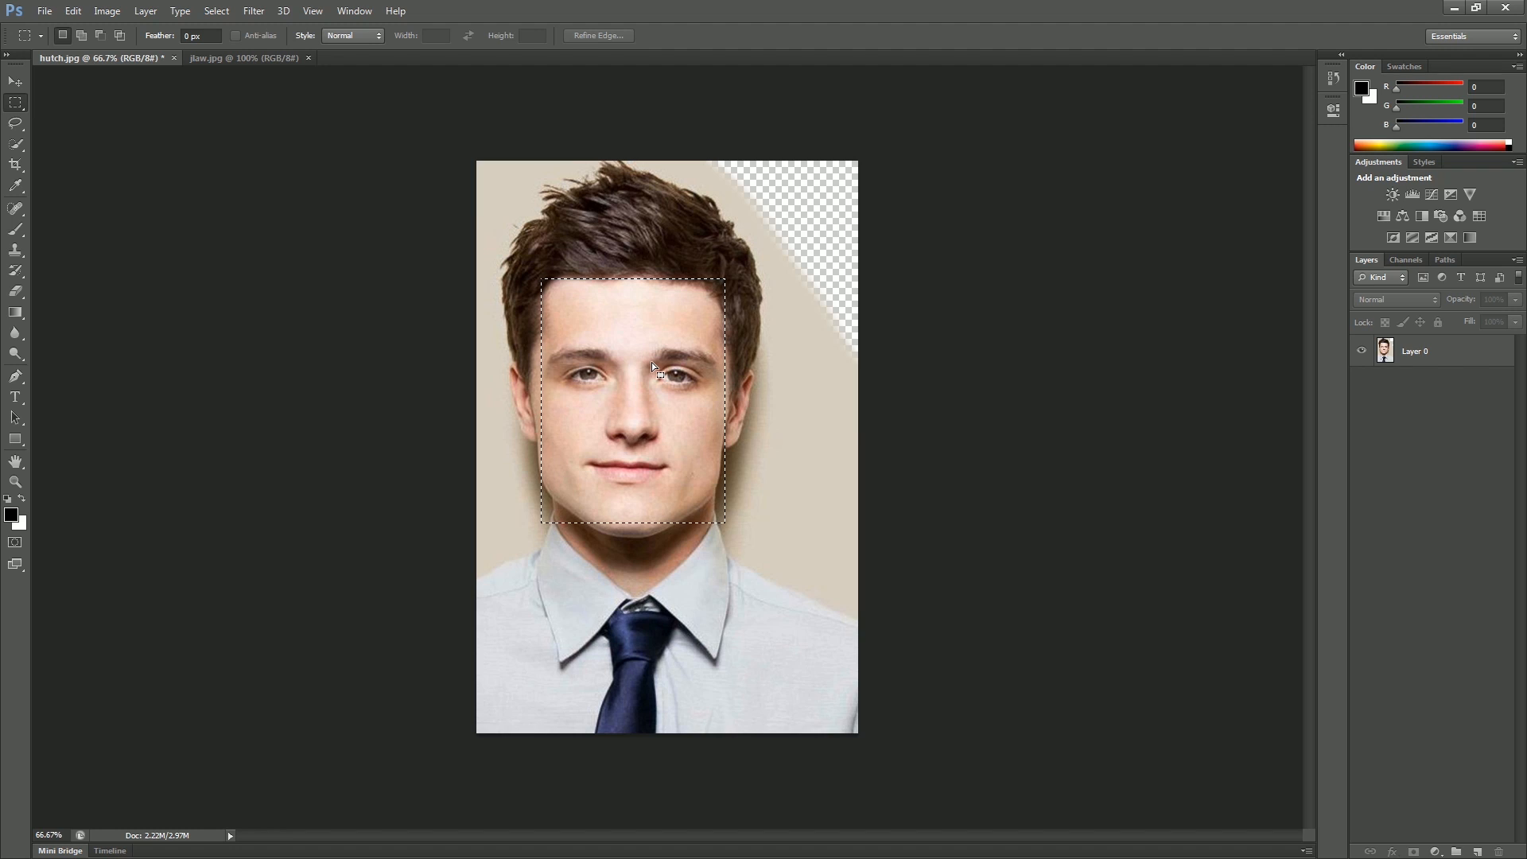
# Step: Move the selected face up toward the top-left of the image with the Move tool
pyautogui.click(17, 83)
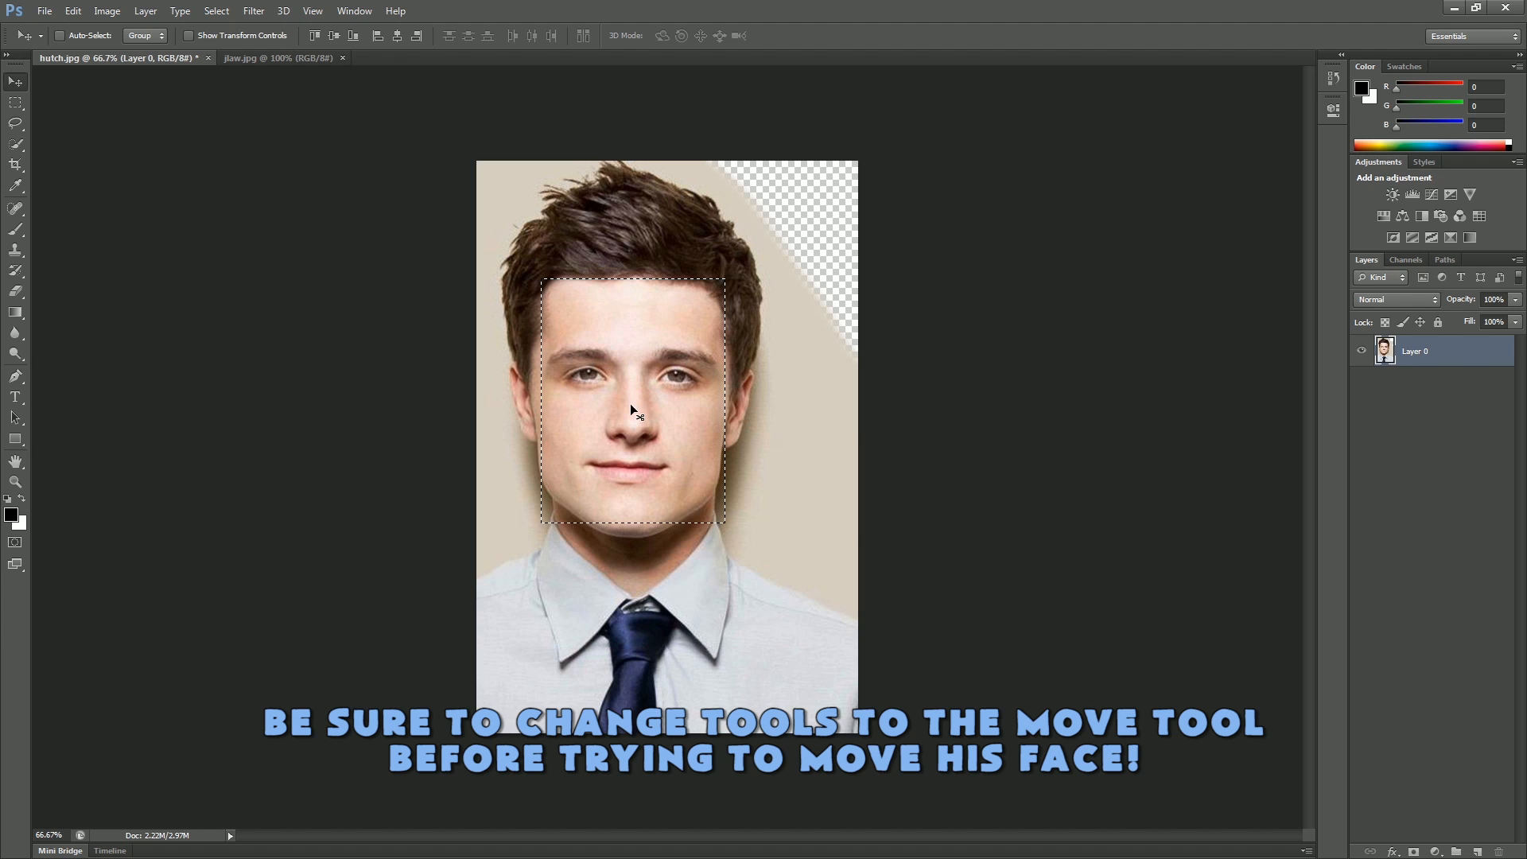
pyautogui.moveTo(630, 402); pyautogui.dragTo(720, 308)
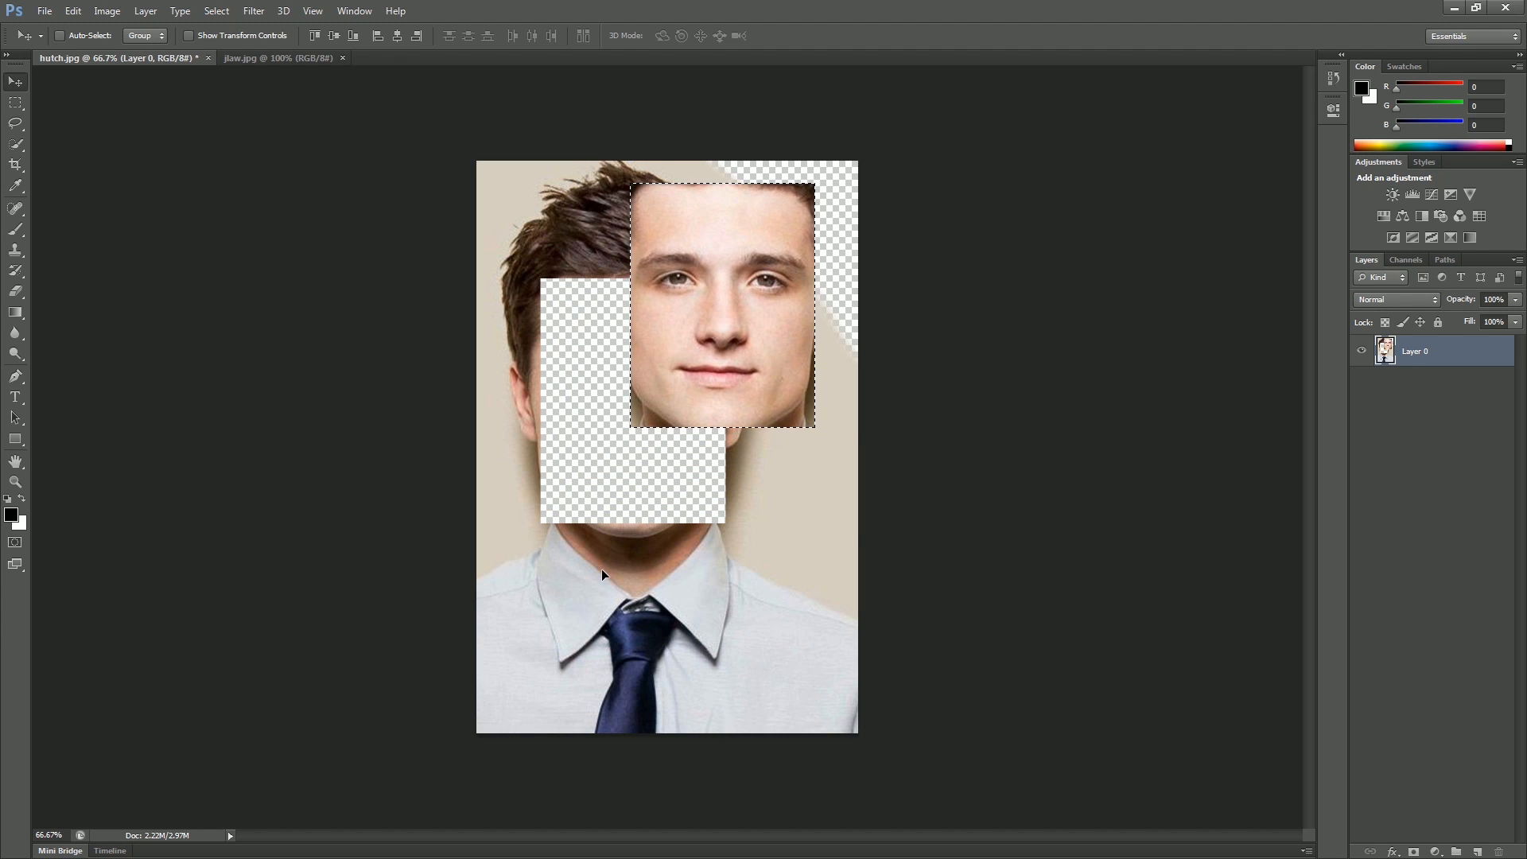
pyautogui.moveTo(717, 323); pyautogui.dragTo(609, 304)
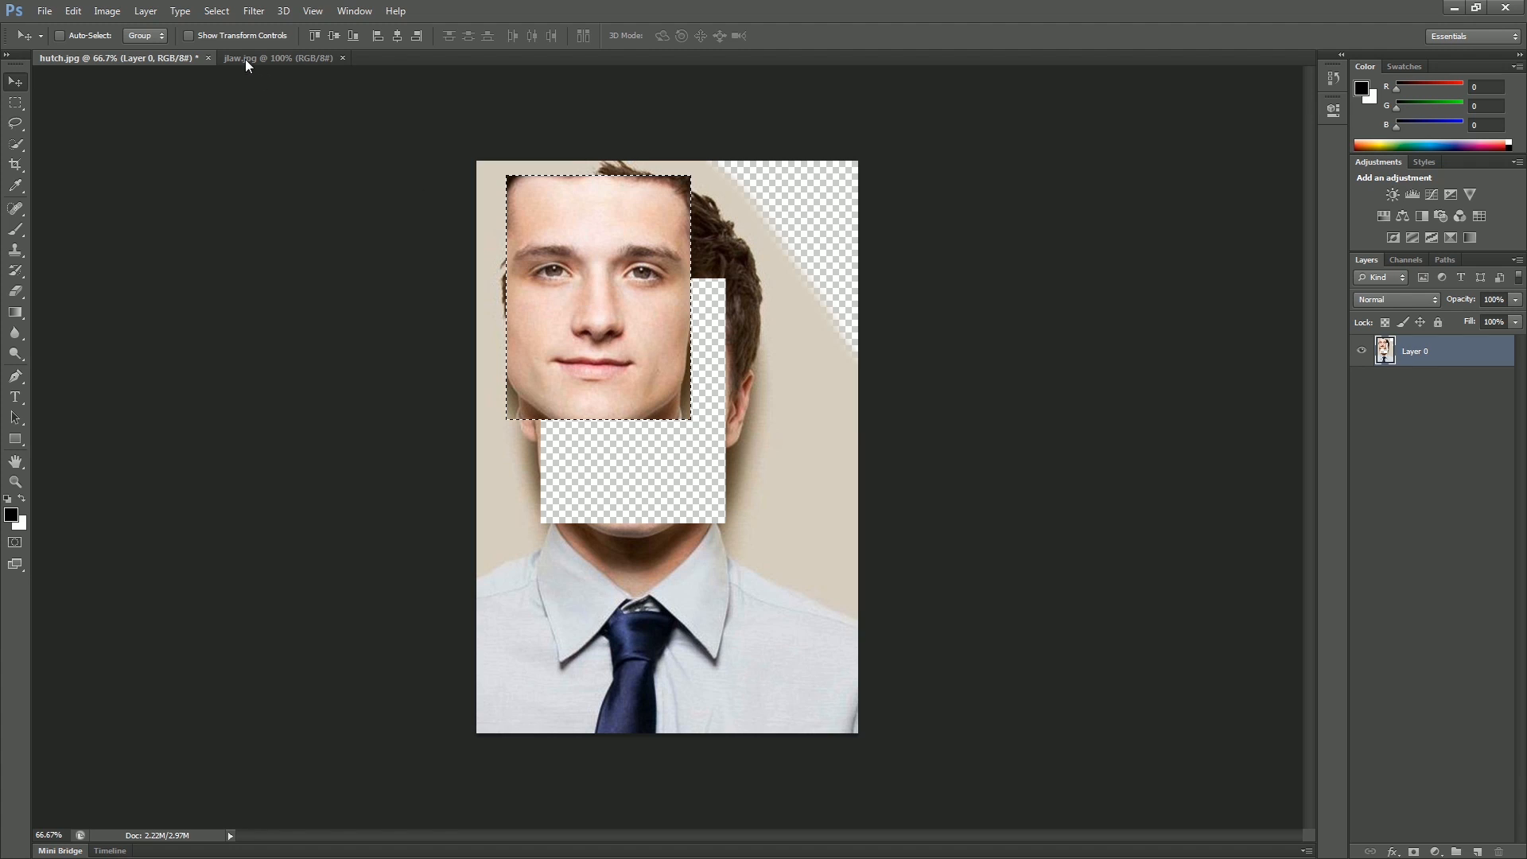
# Step: Copy the selected face from hutch.jpg
pyautogui.click(271, 55)
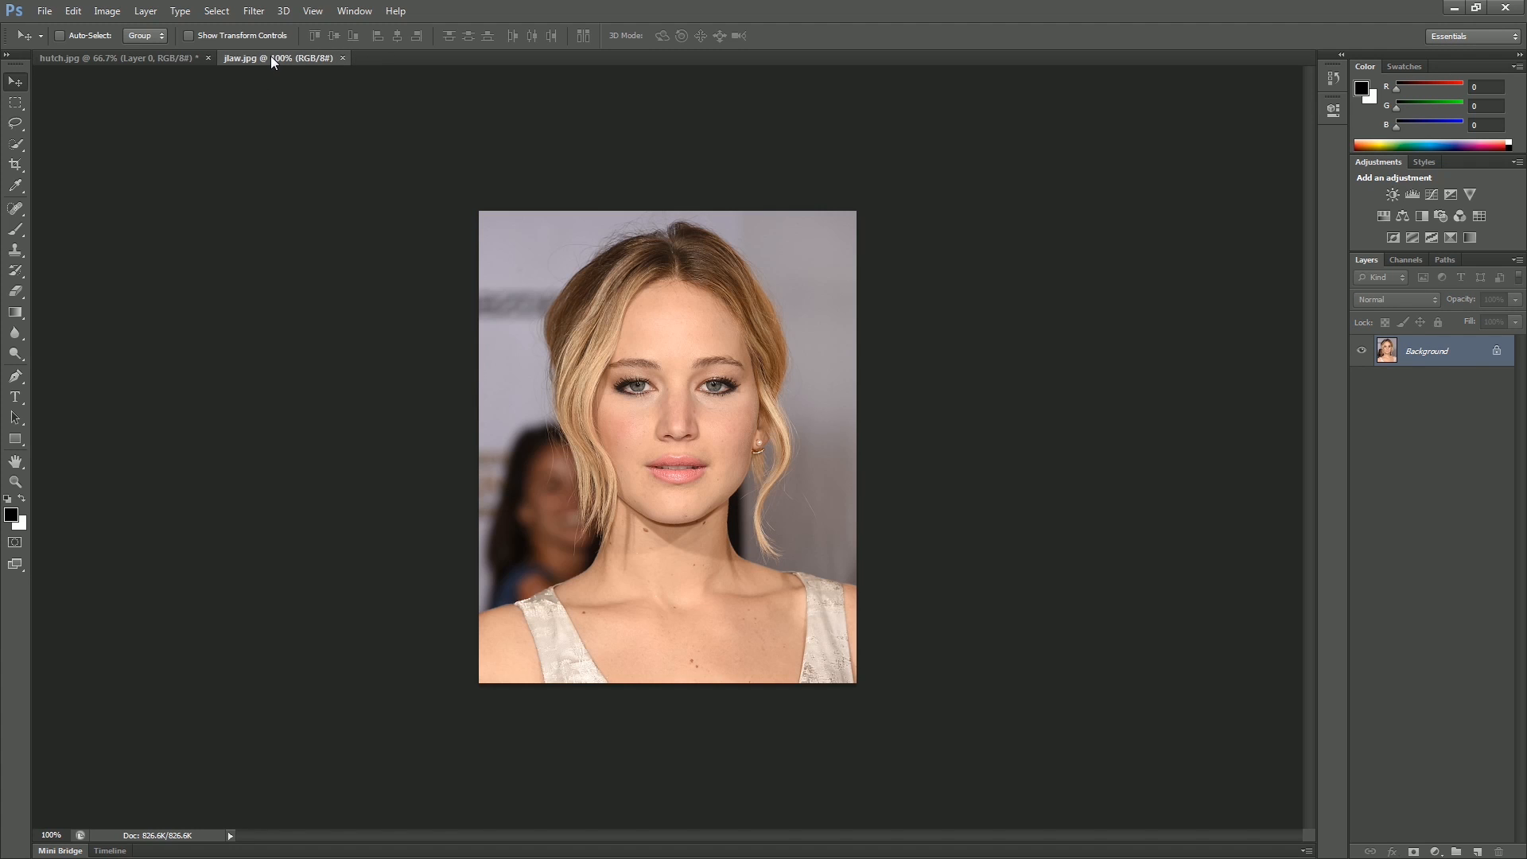
pyautogui.click(105, 57)
pyautogui.click(75, 11)
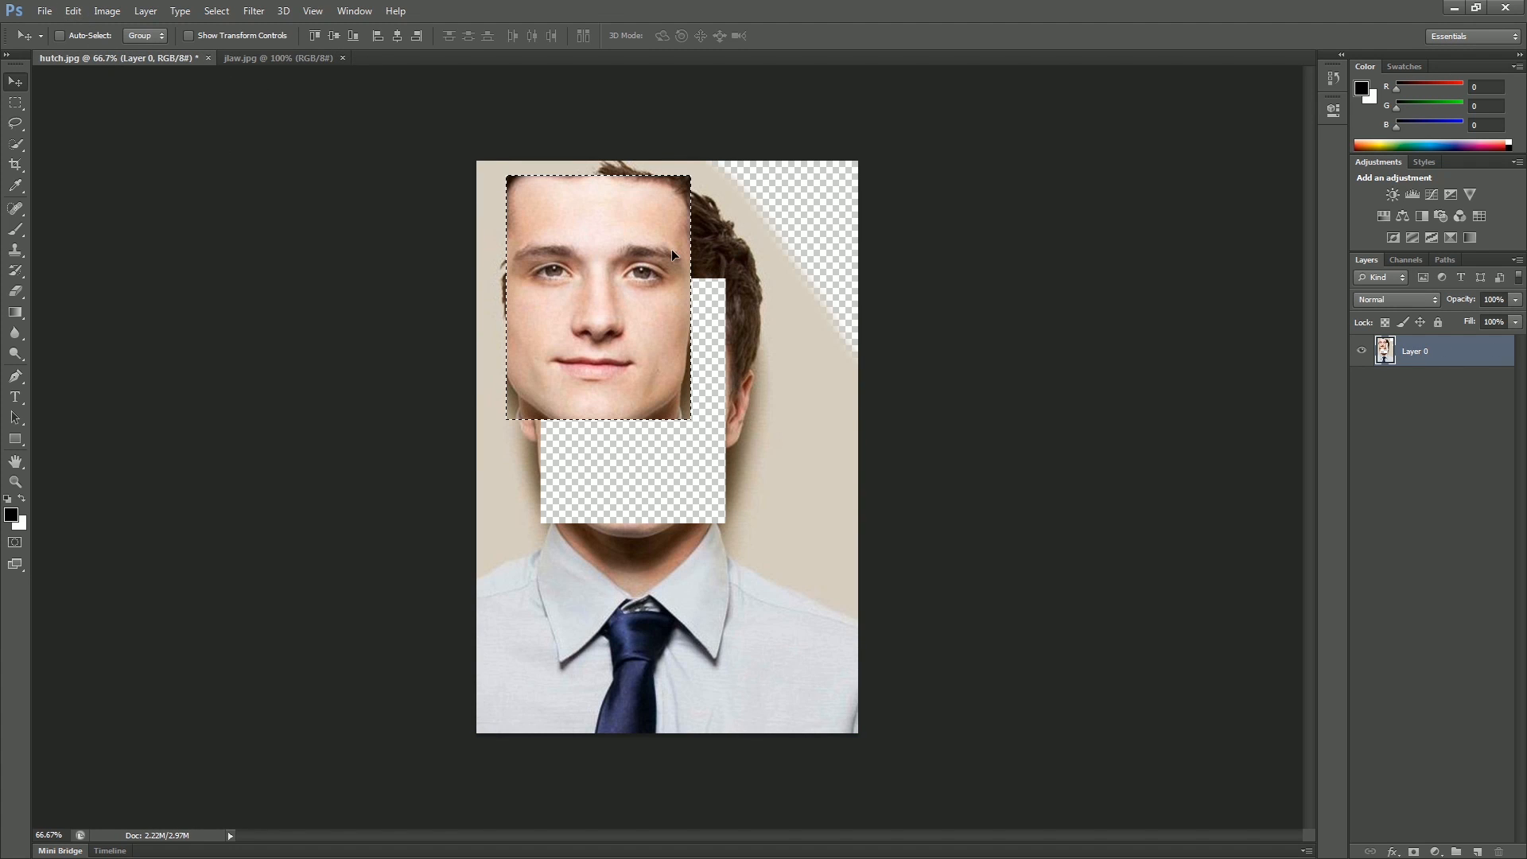
pyautogui.click(73, 11)
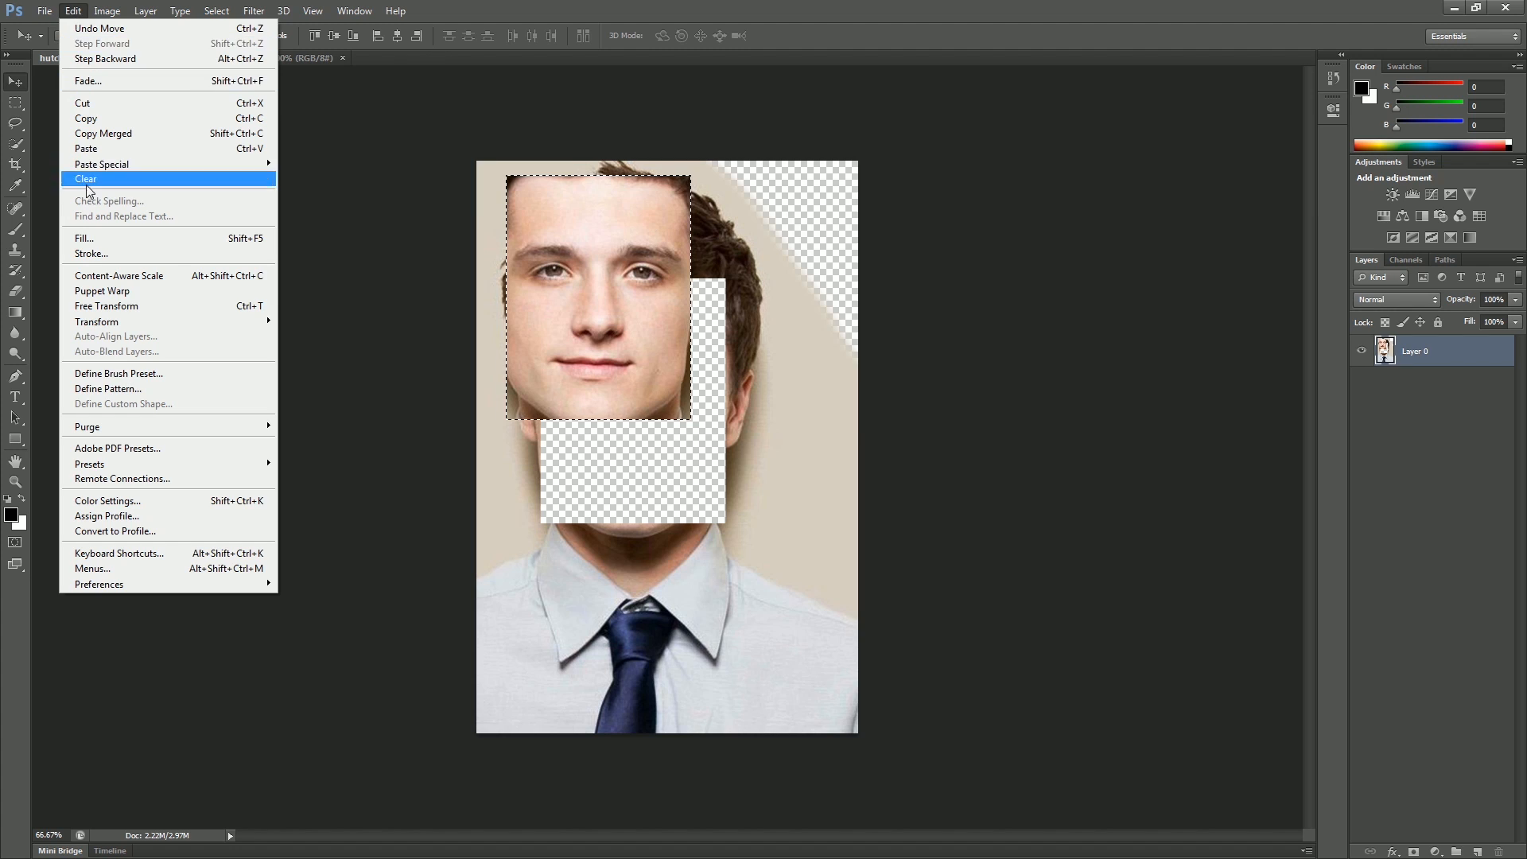
pyautogui.click(87, 119)
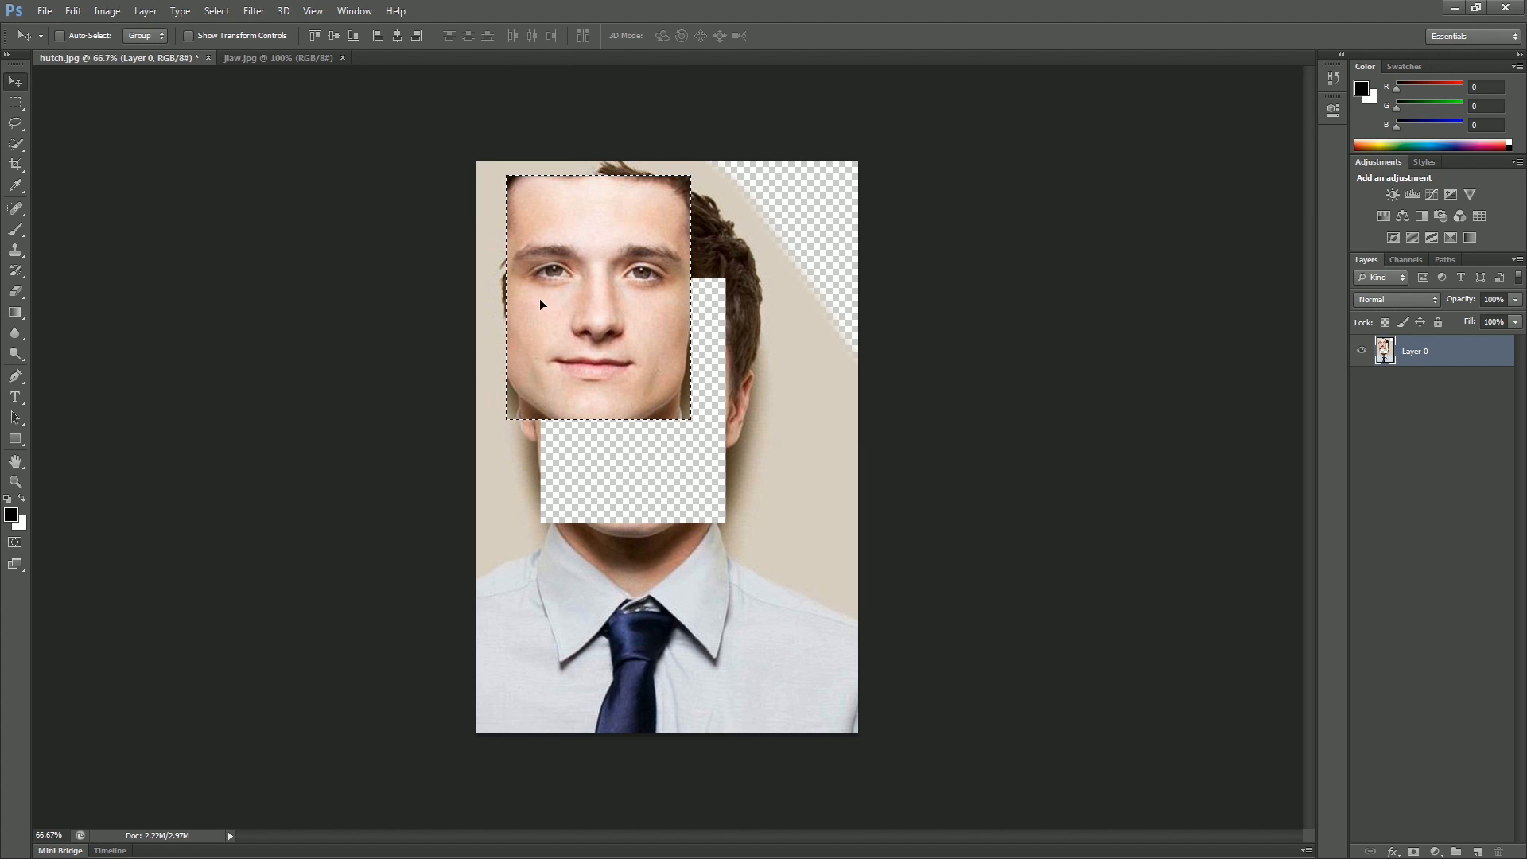
# Step: Paste the face into jlaw.jpg as a new layer and position it over her face
pyautogui.click(239, 60)
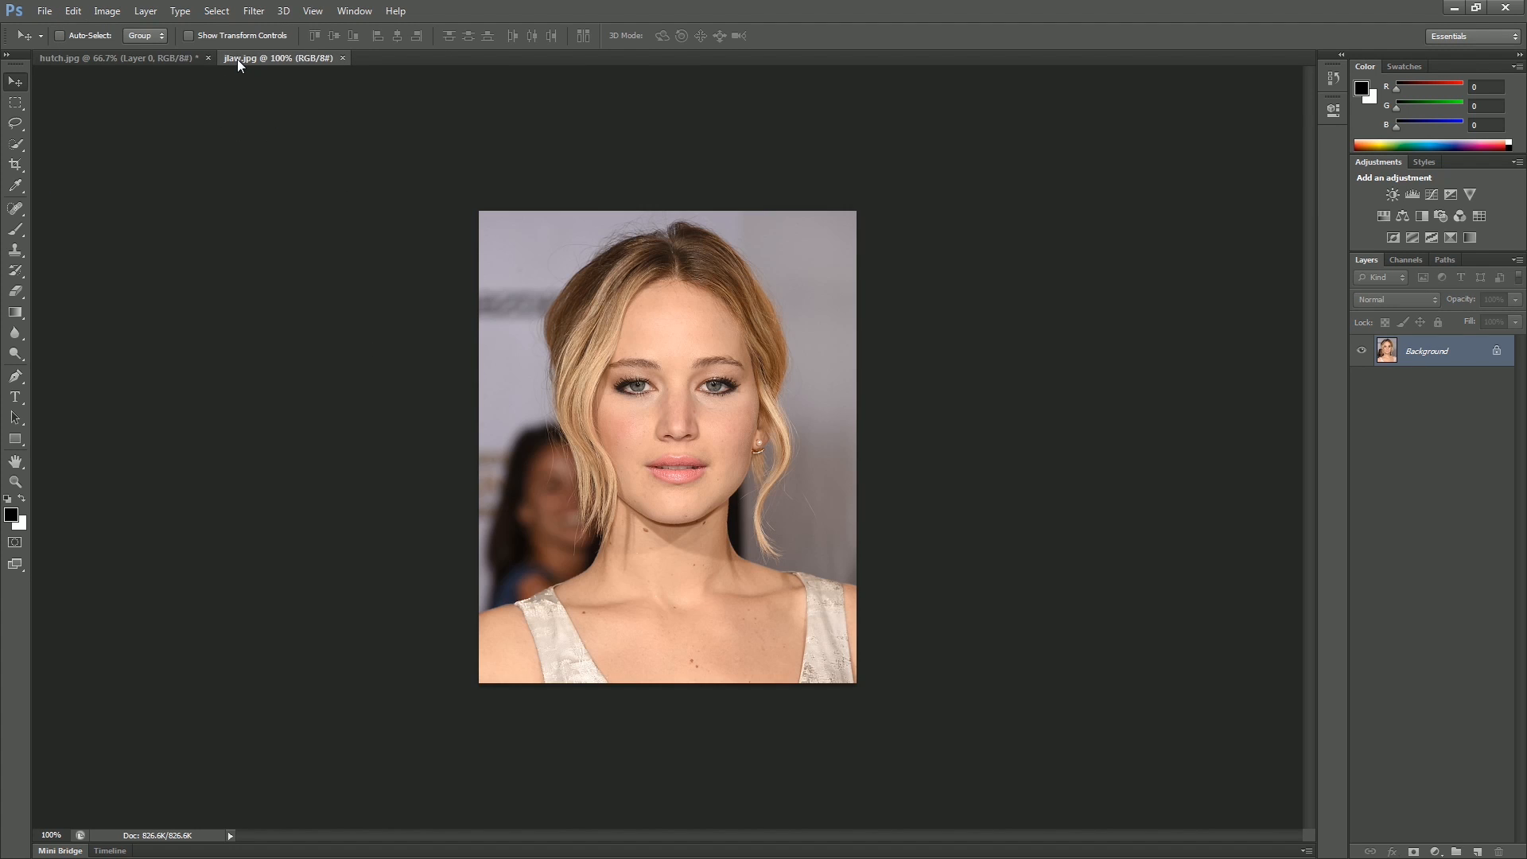
pyautogui.click(73, 11)
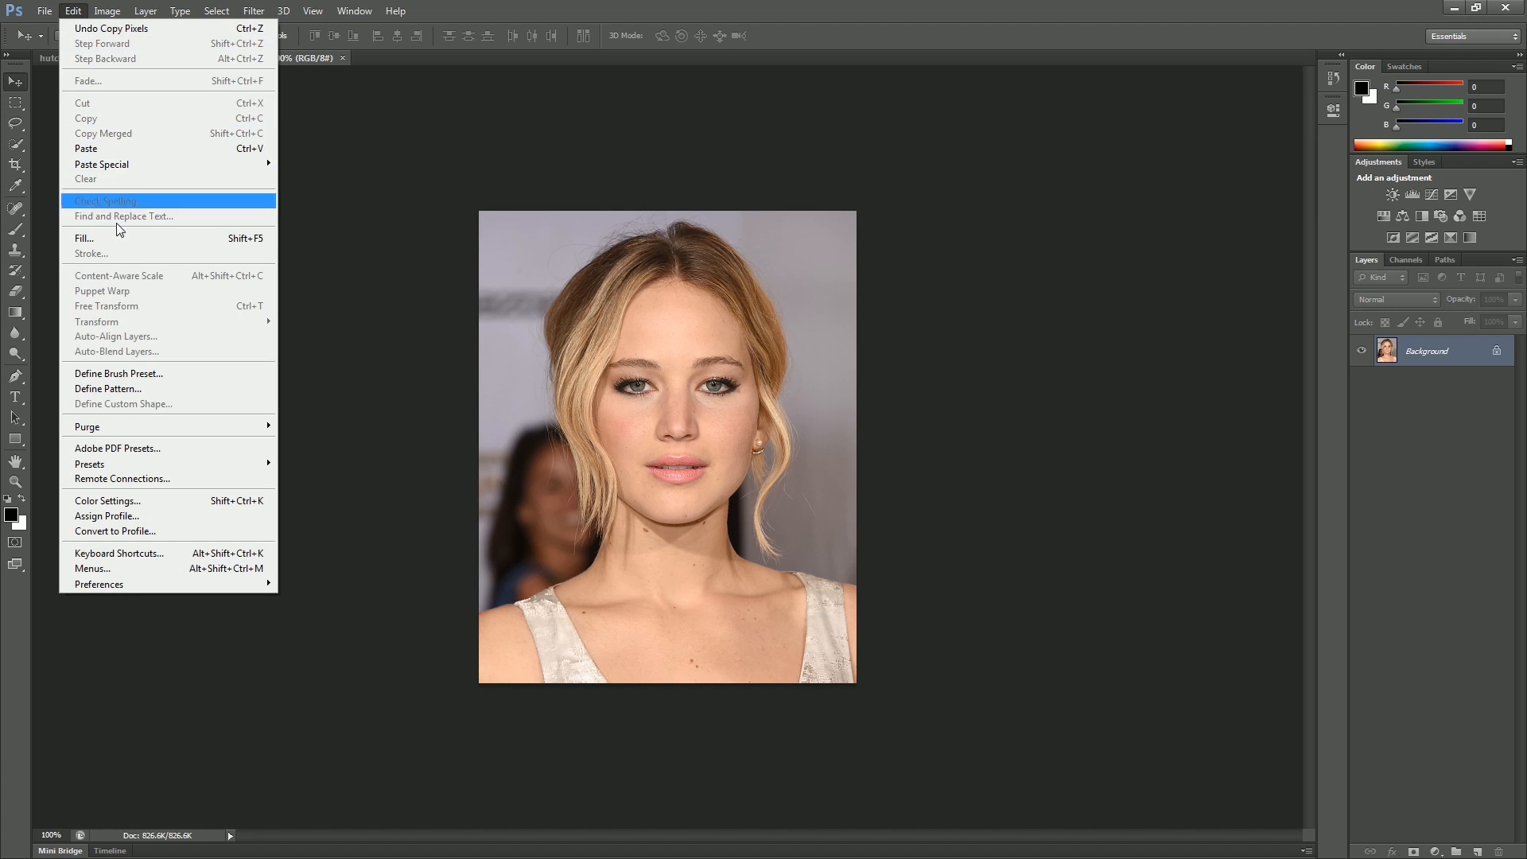
pyautogui.click(99, 150)
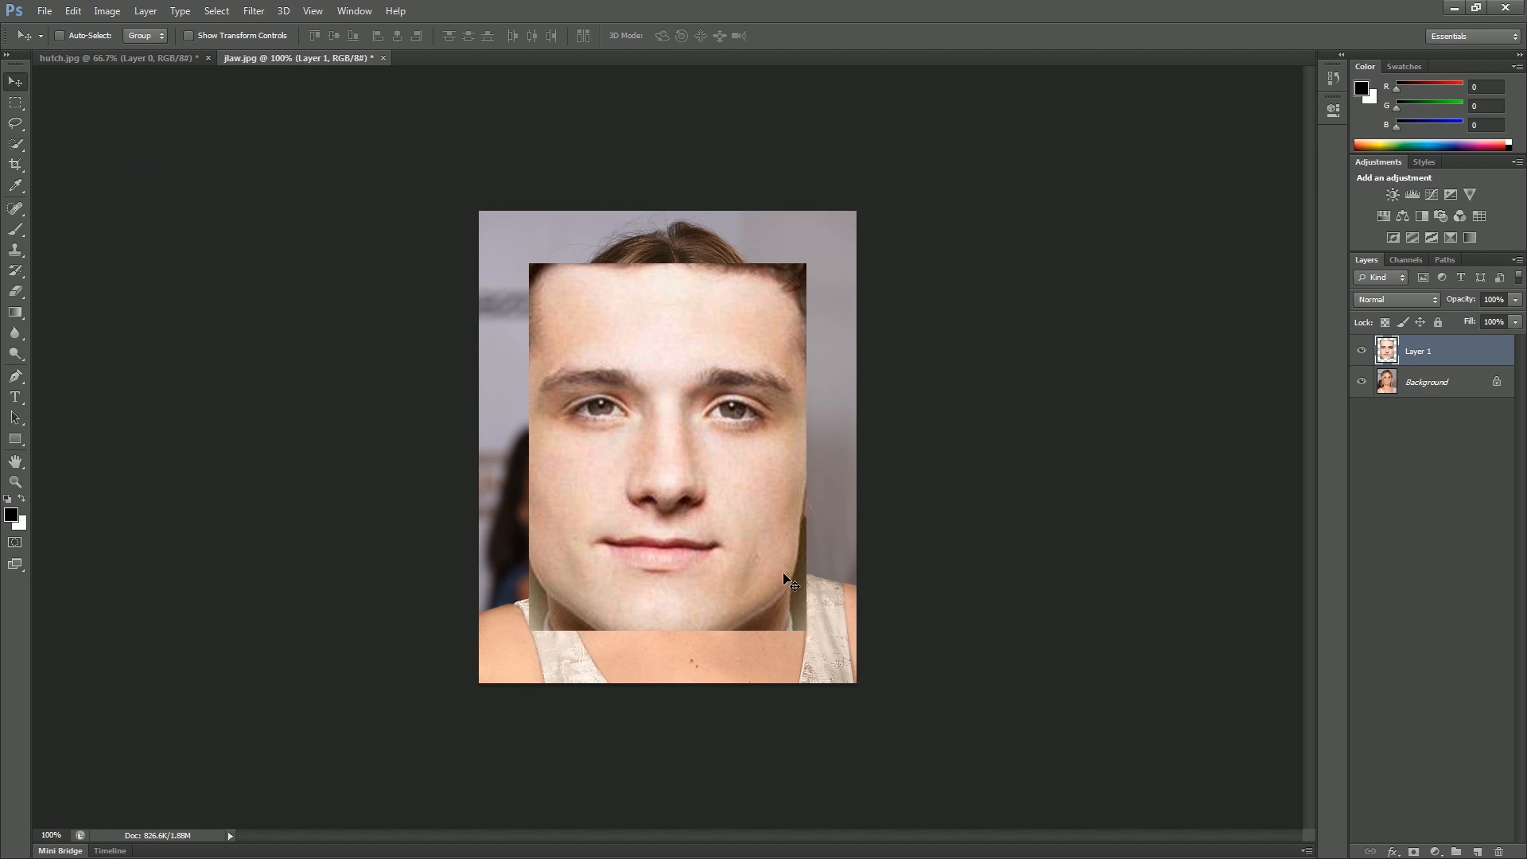
pyautogui.moveTo(683, 502); pyautogui.dragTo(695, 468)
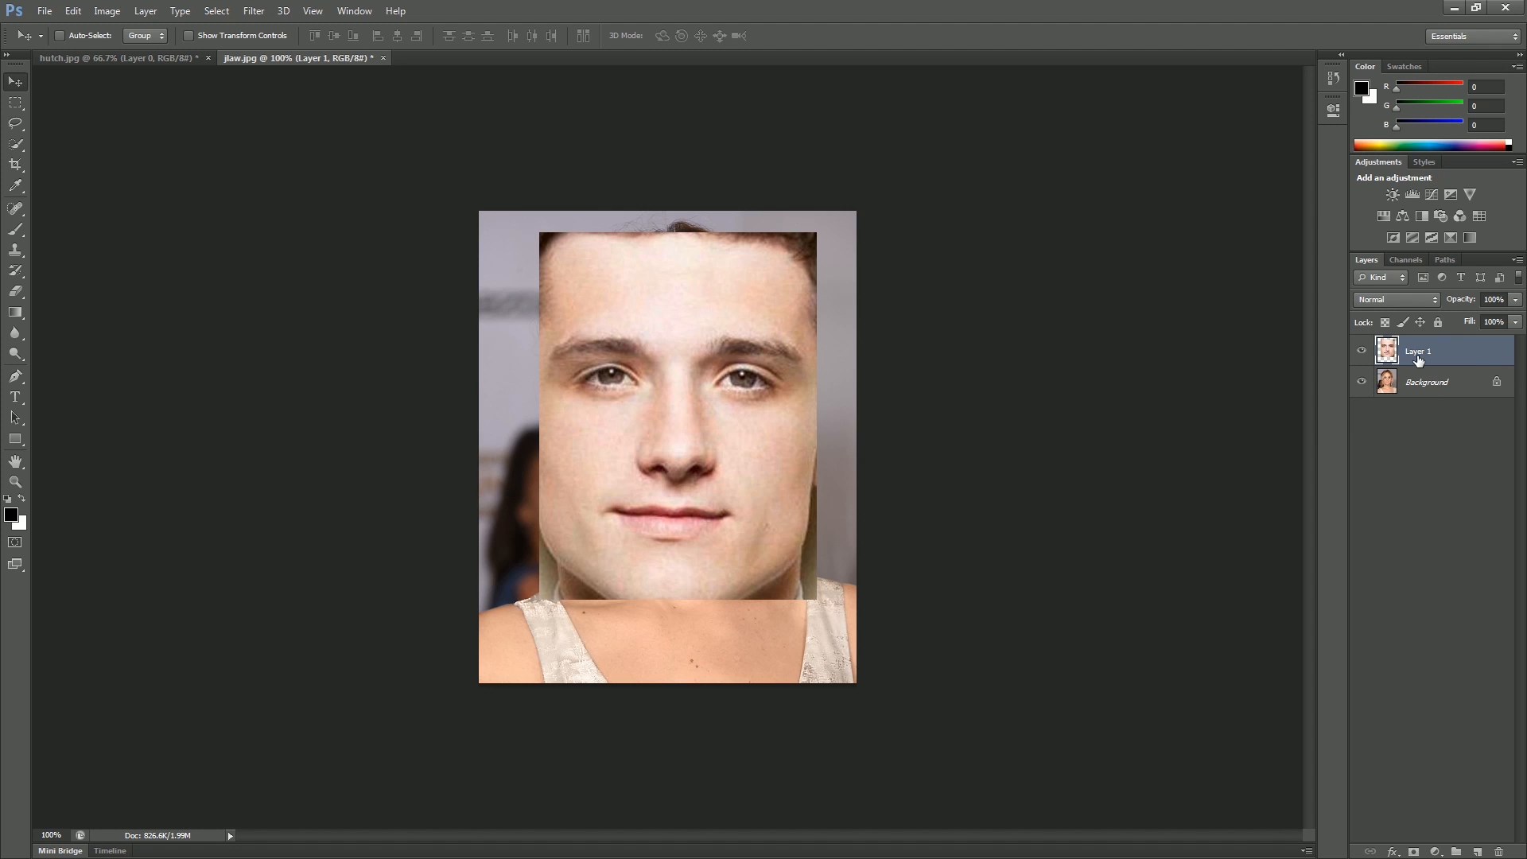
# Step: Lower the pasted layer's opacity to 45% and nudge it to line up the two faces
pyautogui.click(1515, 301)
pyautogui.moveTo(1515, 318); pyautogui.dragTo(1469, 319)
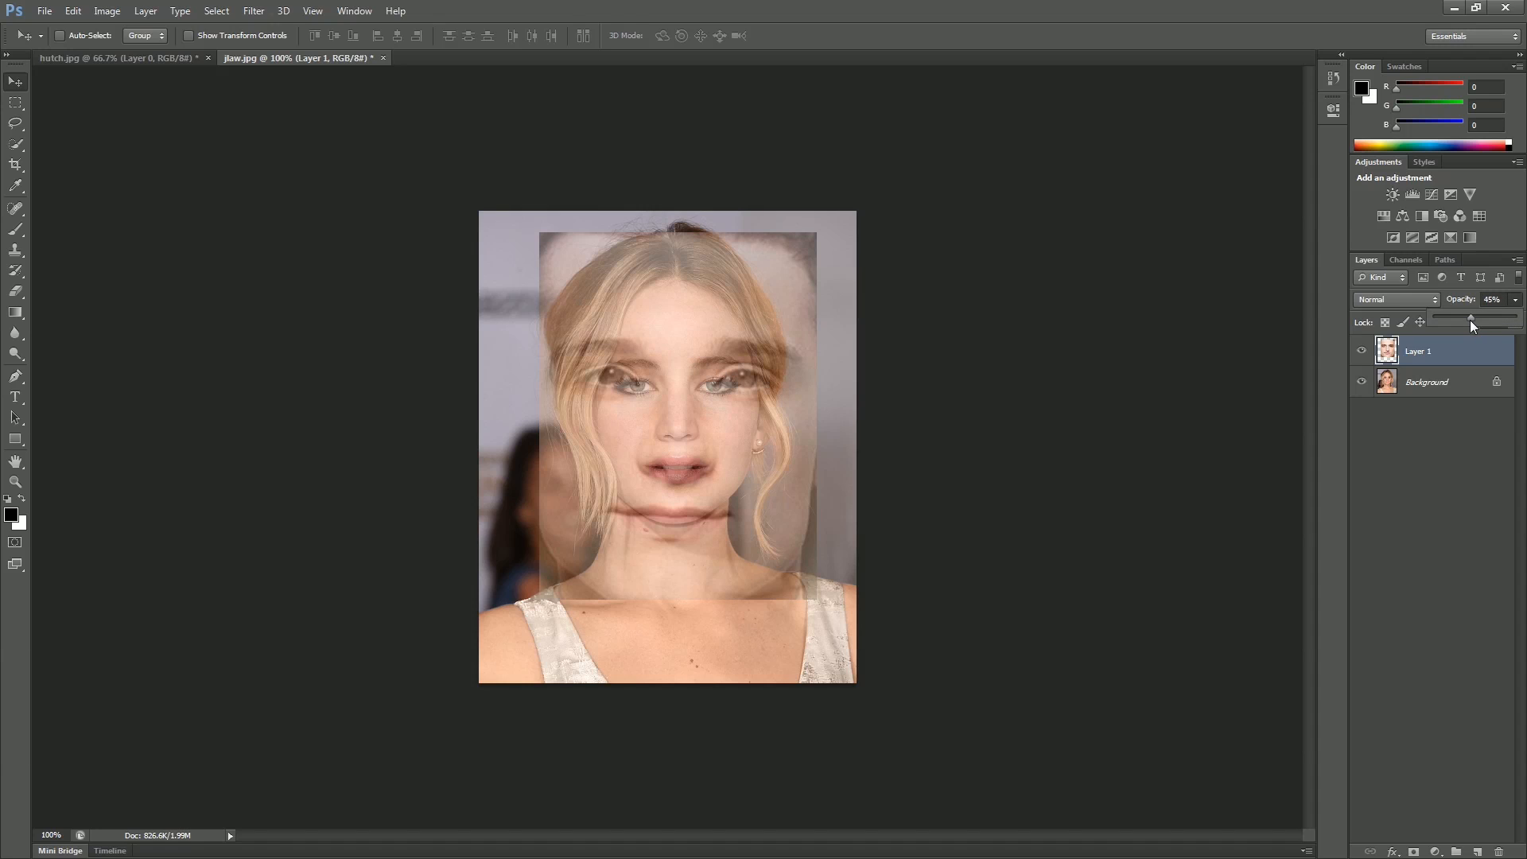
pyautogui.click(17, 83)
pyautogui.moveTo(677, 446)
pyautogui.mouseDown()
pyautogui.moveTo(633, 437)
pyautogui.moveTo(622, 393)
pyautogui.moveTo(641, 356)
pyautogui.moveTo(679, 374)
pyautogui.moveTo(669, 395)
pyautogui.moveTo(607, 399)
pyautogui.moveTo(669, 412)
pyautogui.moveTo(672, 453)
pyautogui.mouseUp()
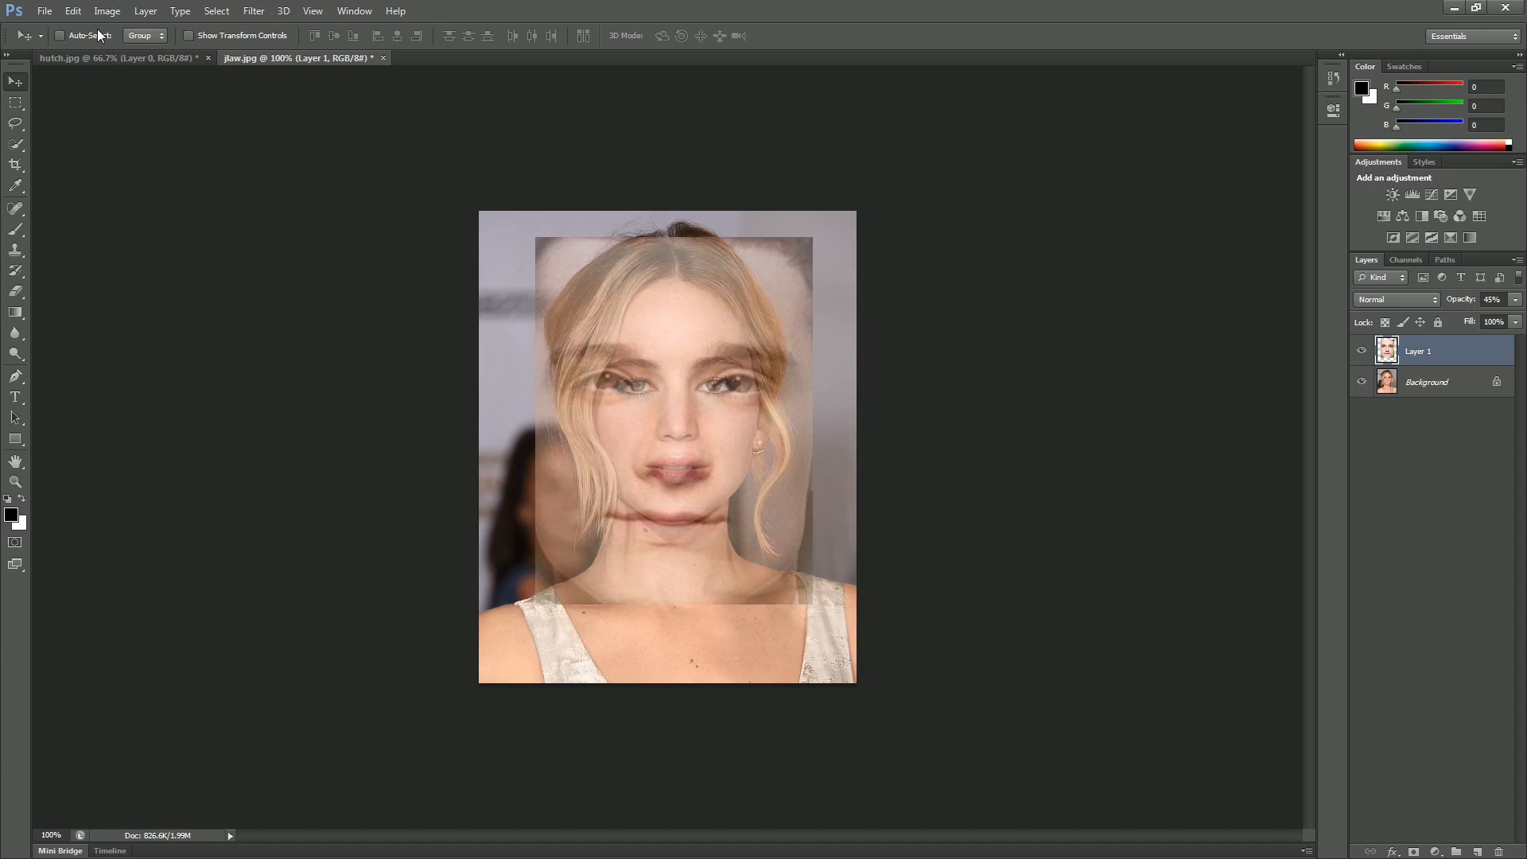
pyautogui.click(73, 11)
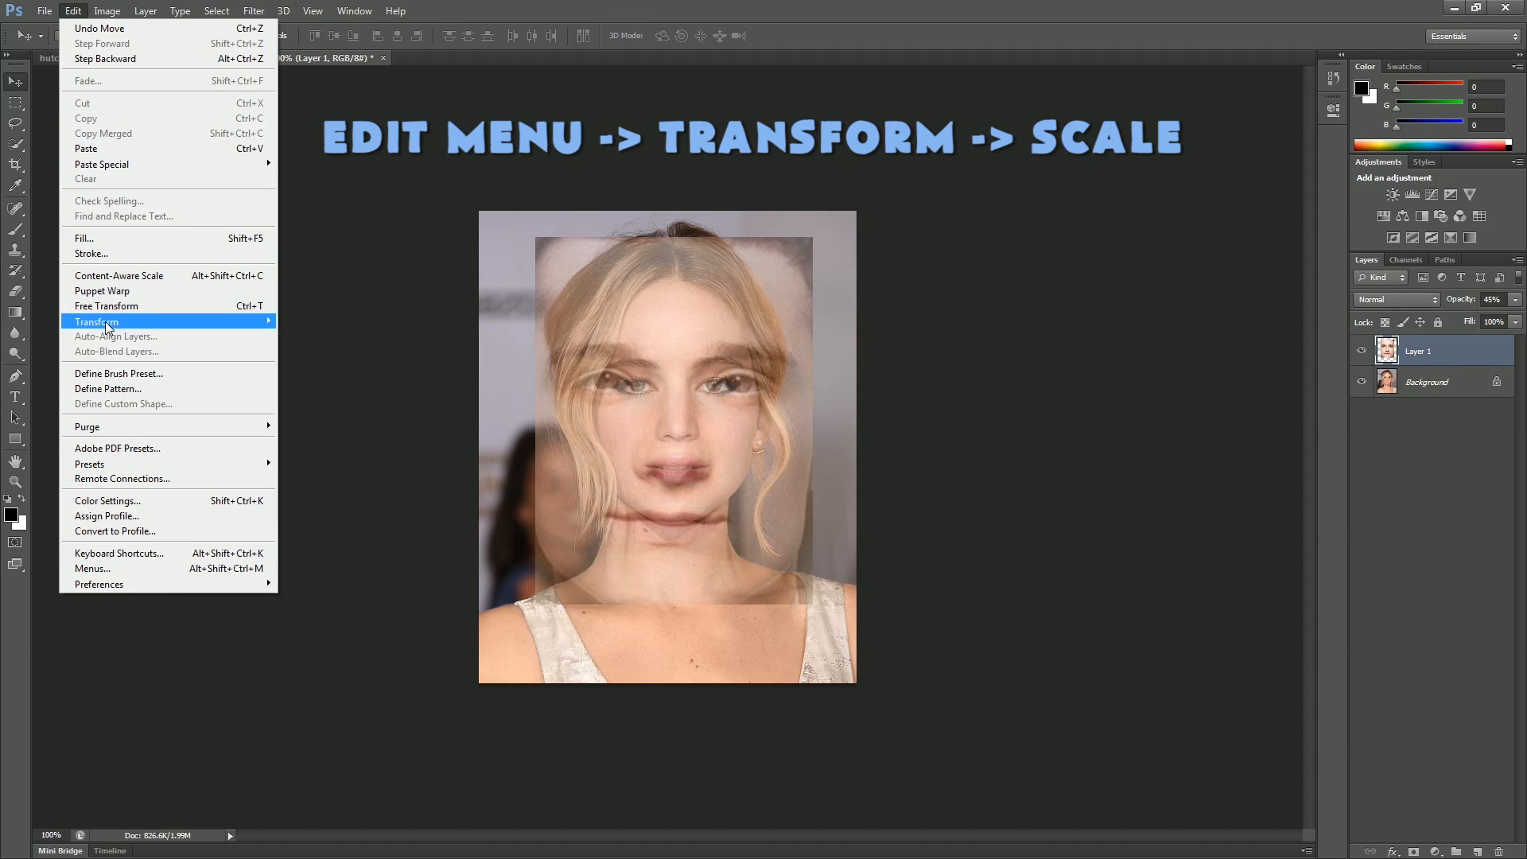
pyautogui.moveTo(108, 324)
pyautogui.click(310, 342)
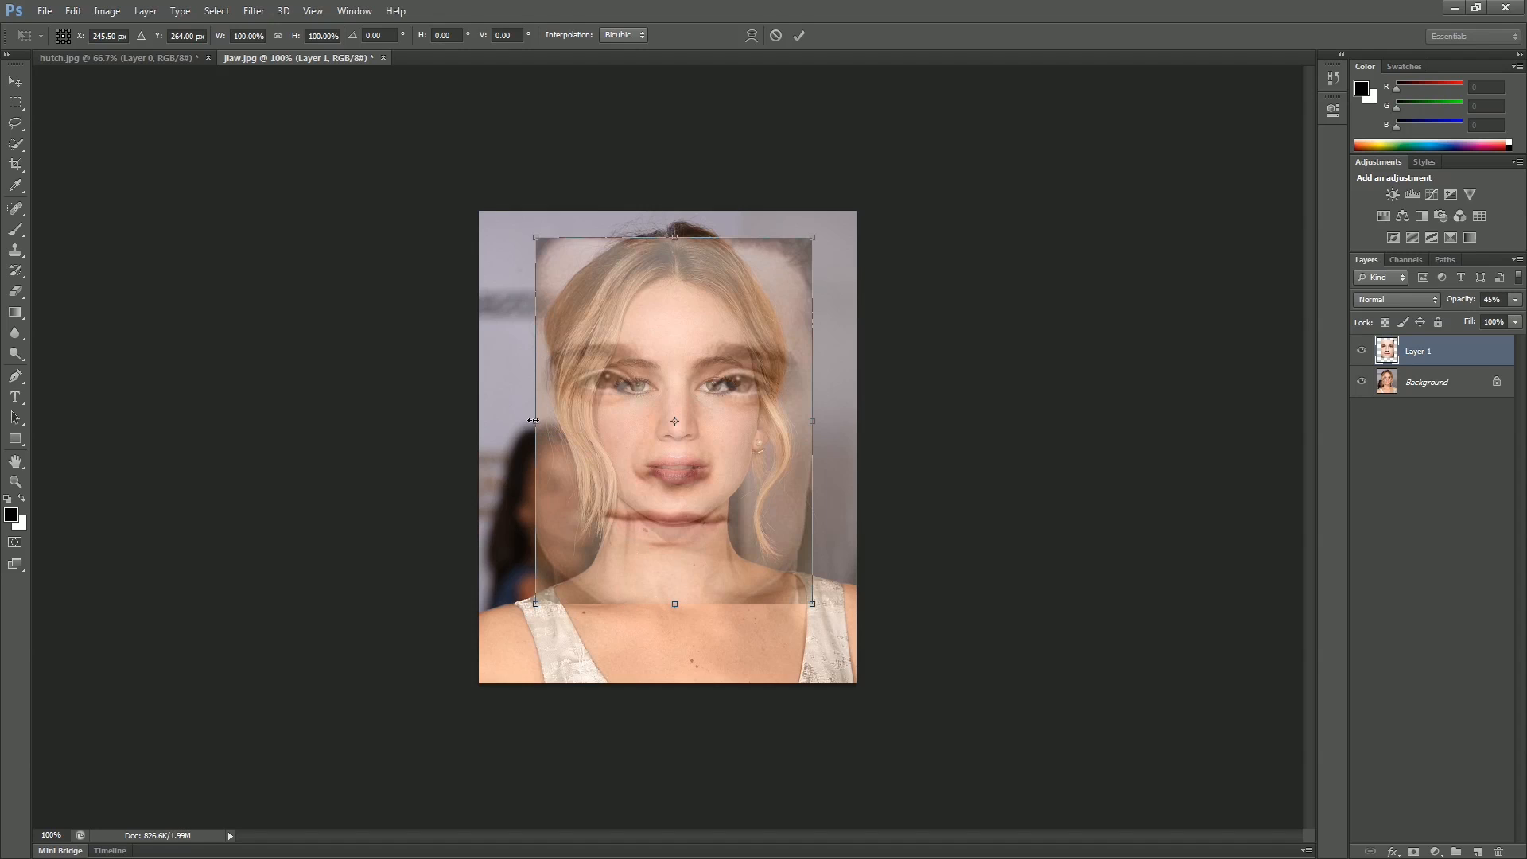
pyautogui.moveTo(536, 421); pyautogui.dragTo(696, 421)
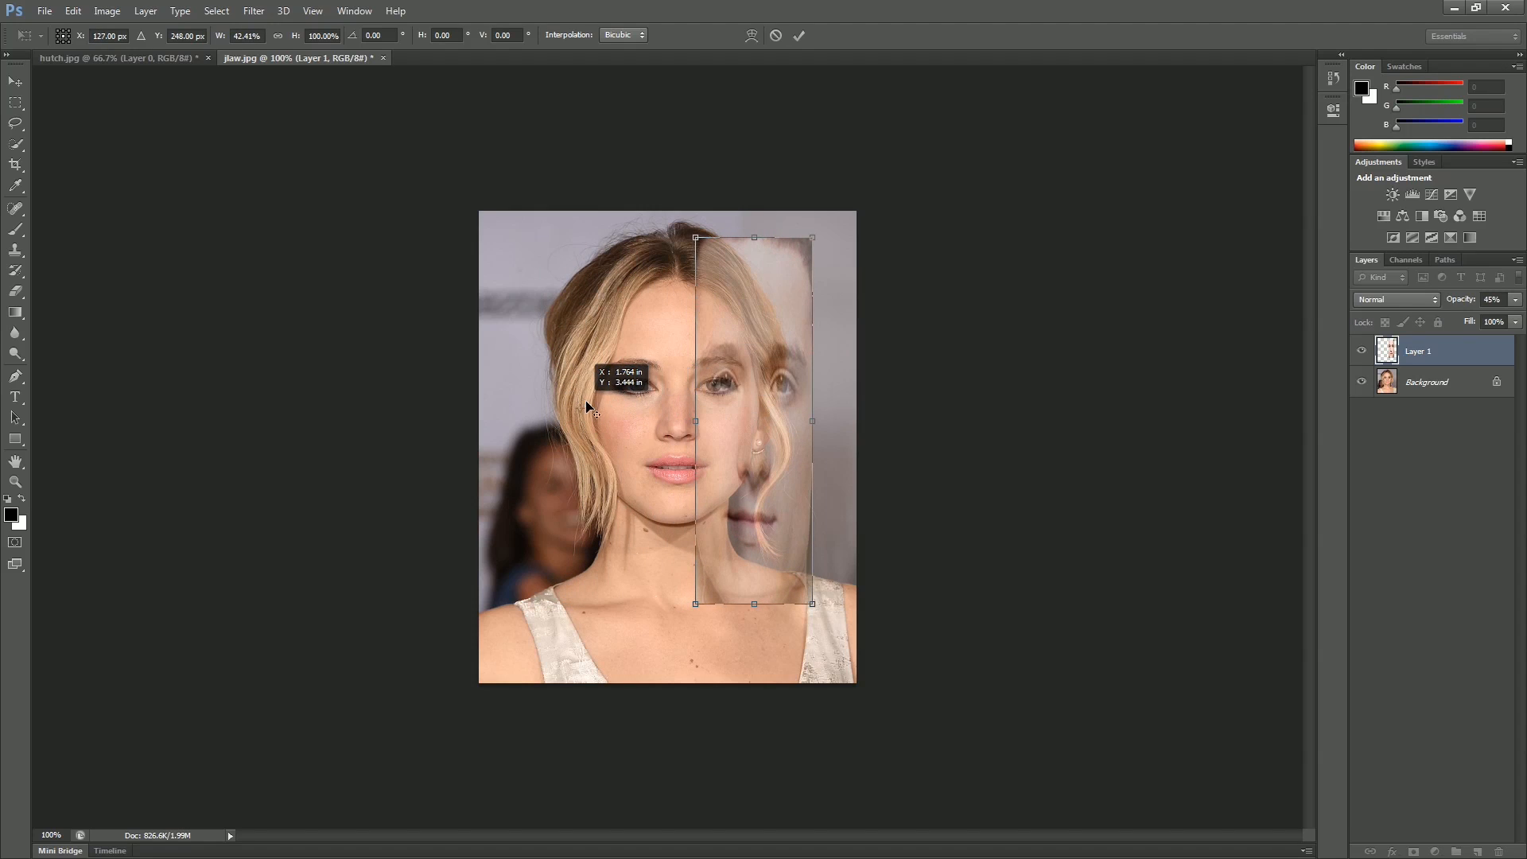
pyautogui.moveTo(777, 376); pyautogui.dragTo(567, 364)
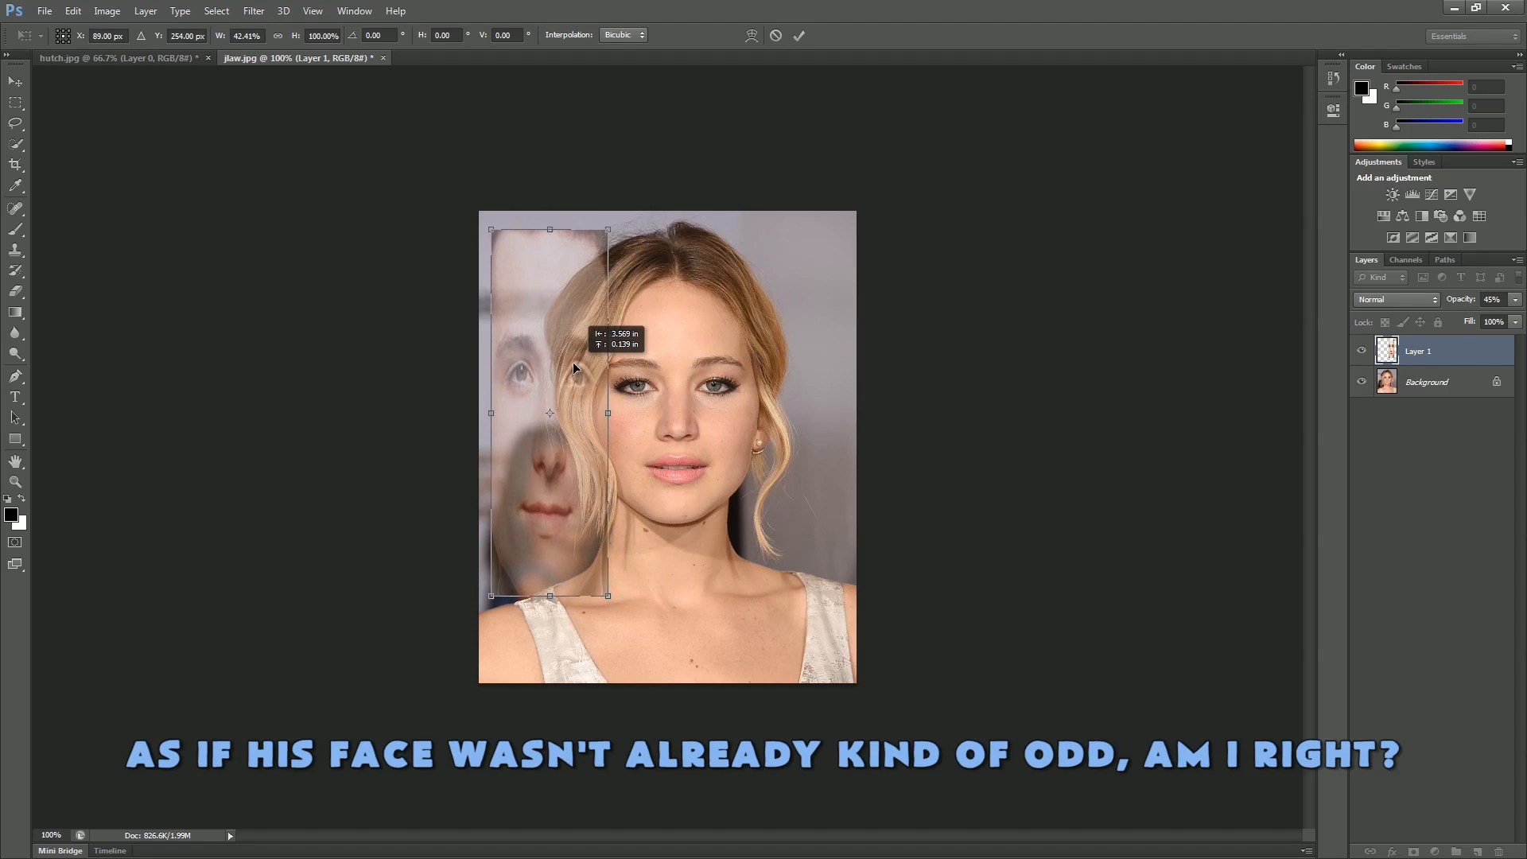
pyautogui.moveTo(602, 413); pyautogui.dragTo(559, 414)
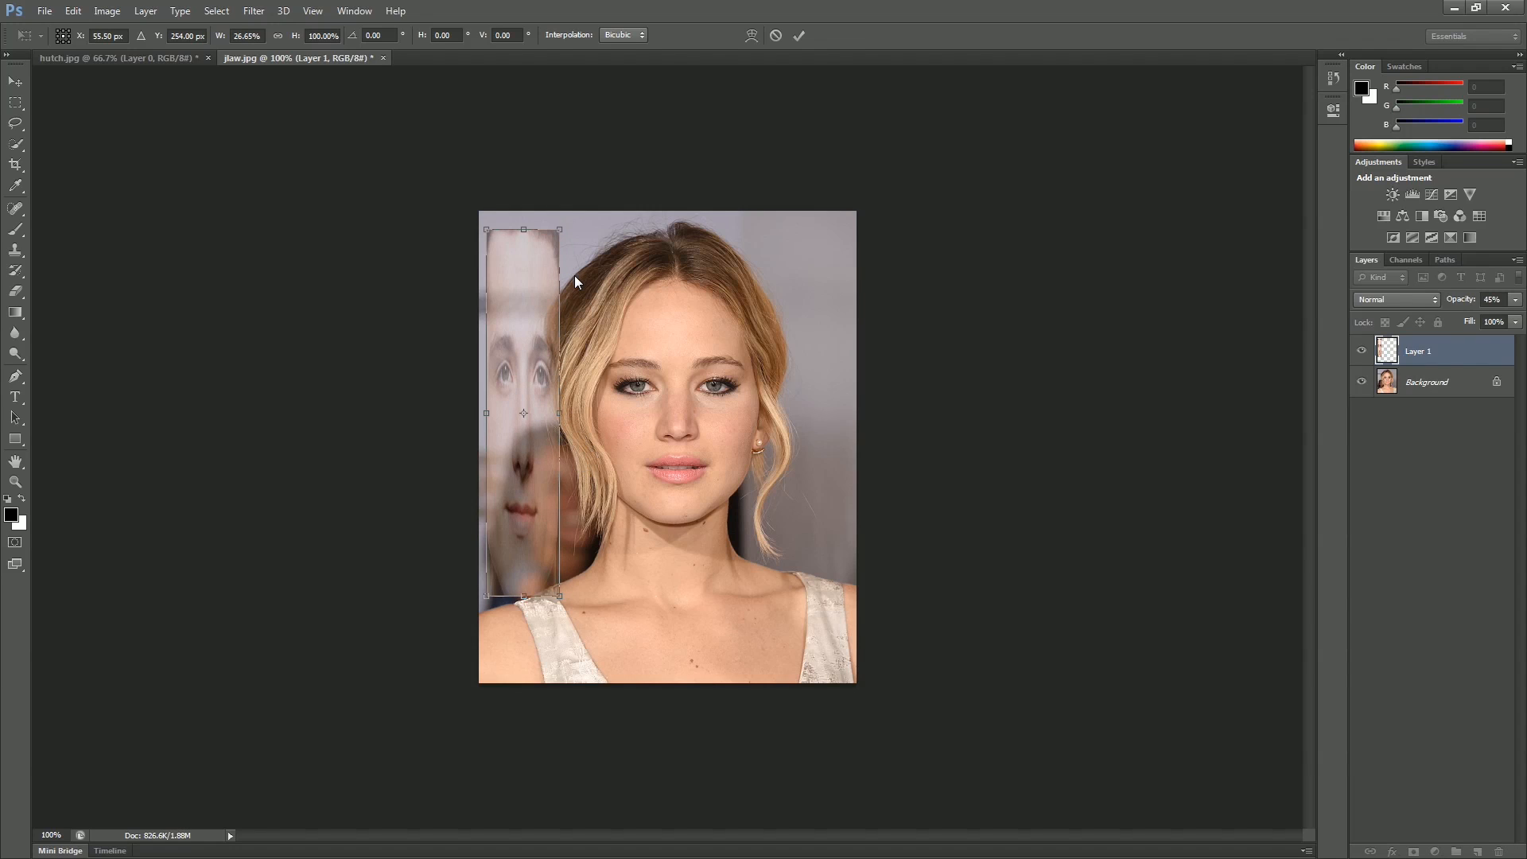
pyautogui.click(776, 36)
# Step: Free Transform the pasted face, scaling it down proportionally to about 56% width and 58% height and placing it over her face
pyautogui.hotkey('ctrl', 't')
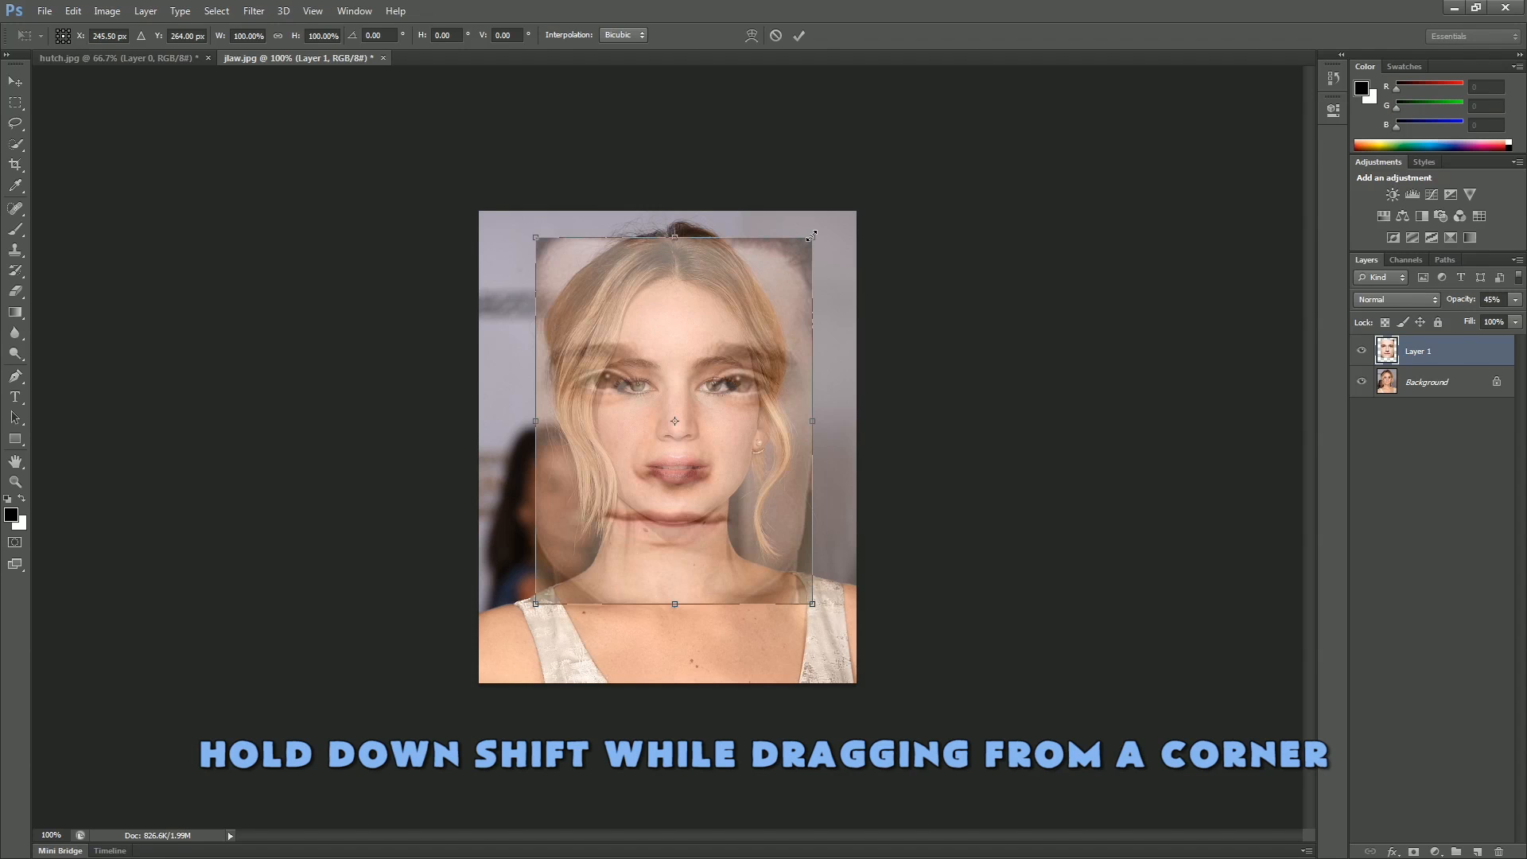
pyautogui.moveTo(811, 236); pyautogui.dragTo(683, 409)
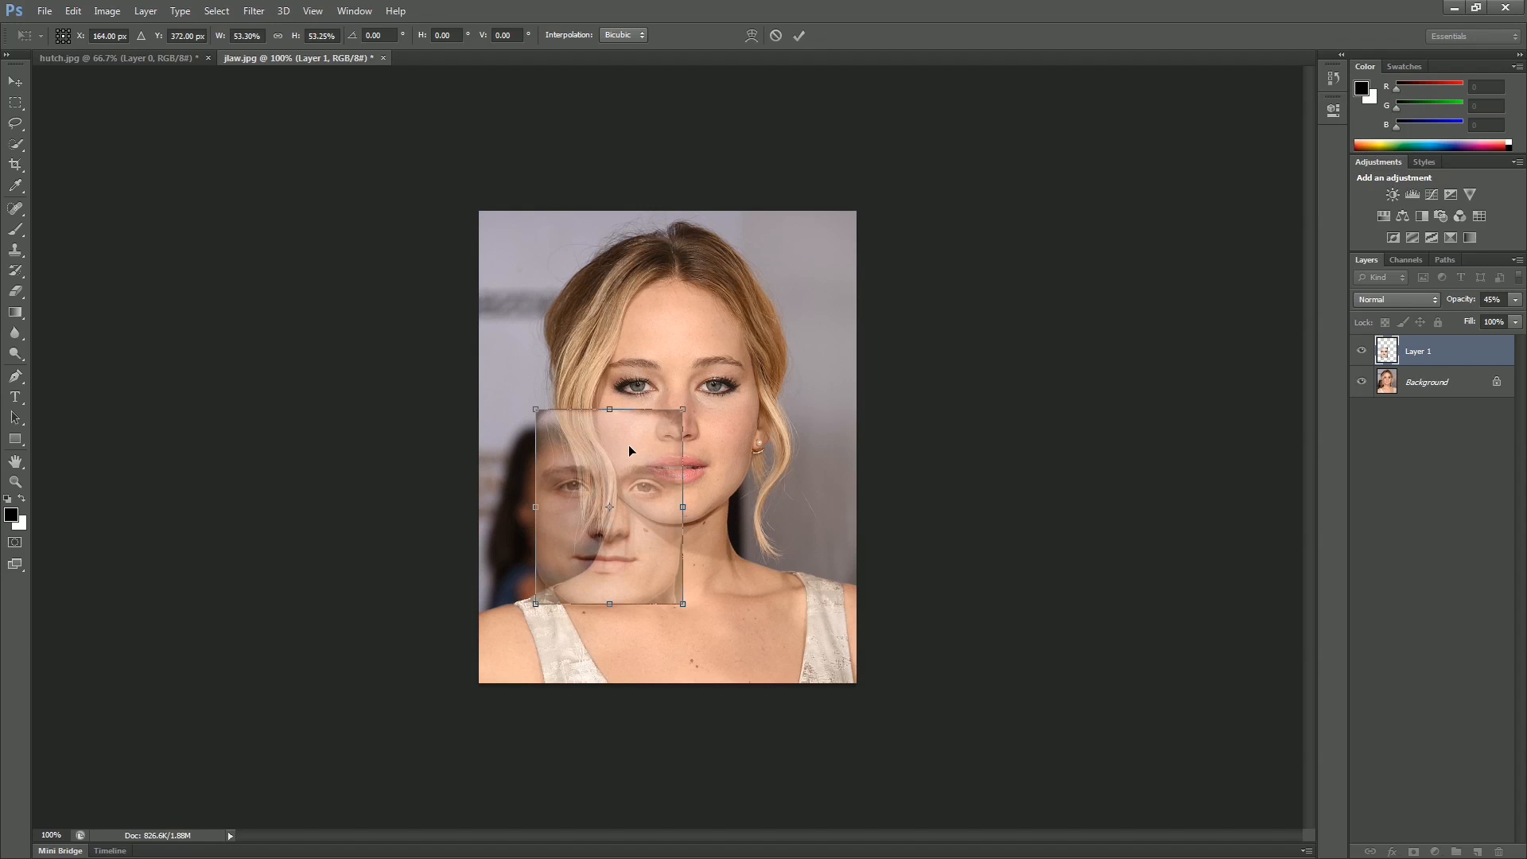
pyautogui.moveTo(630, 451); pyautogui.dragTo(697, 347)
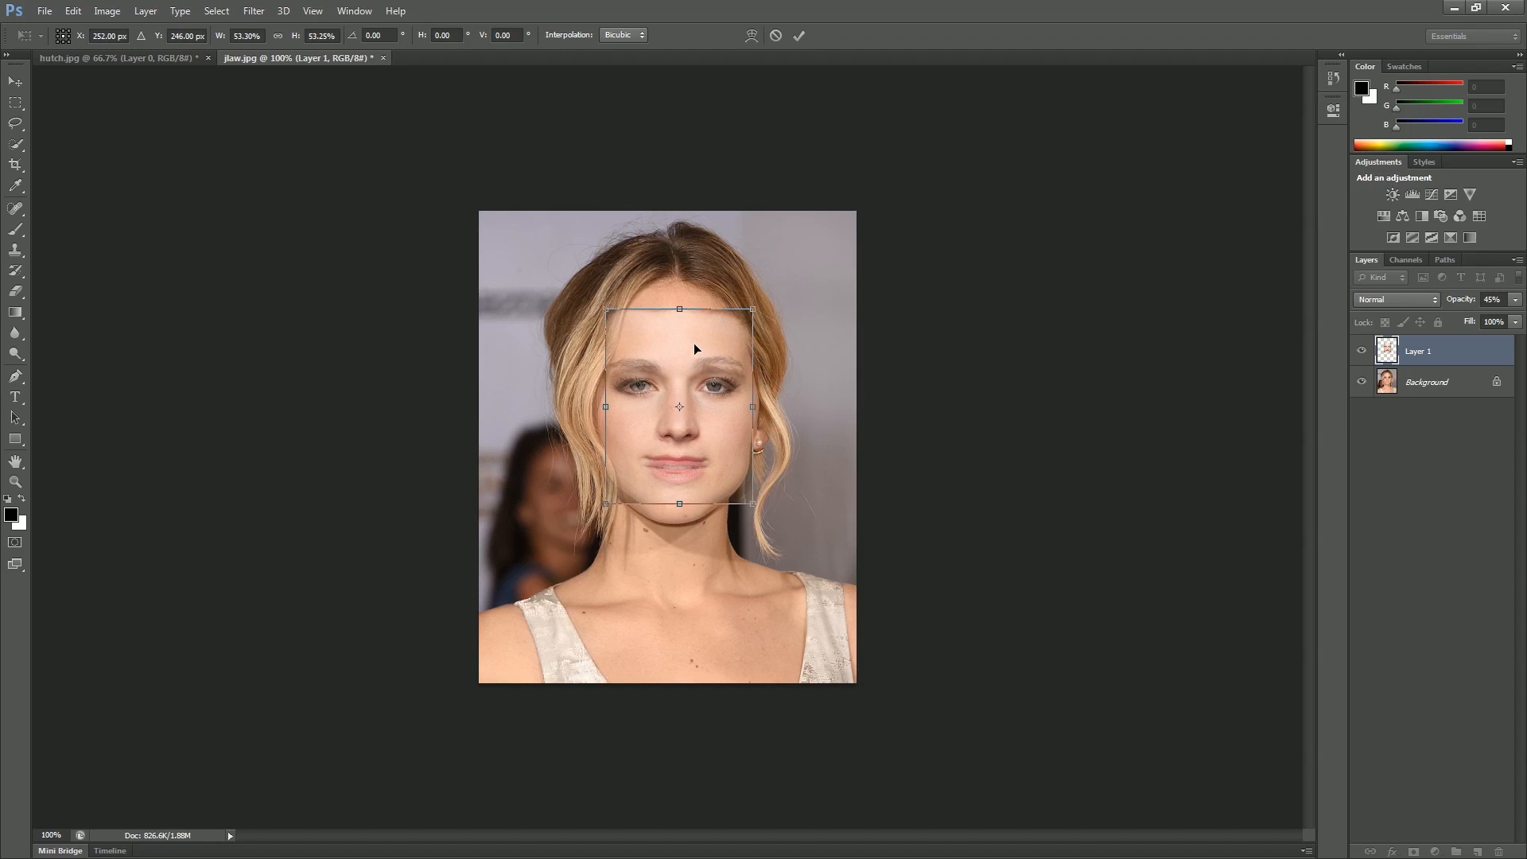
pyautogui.moveTo(677, 305); pyautogui.dragTo(600, 305)
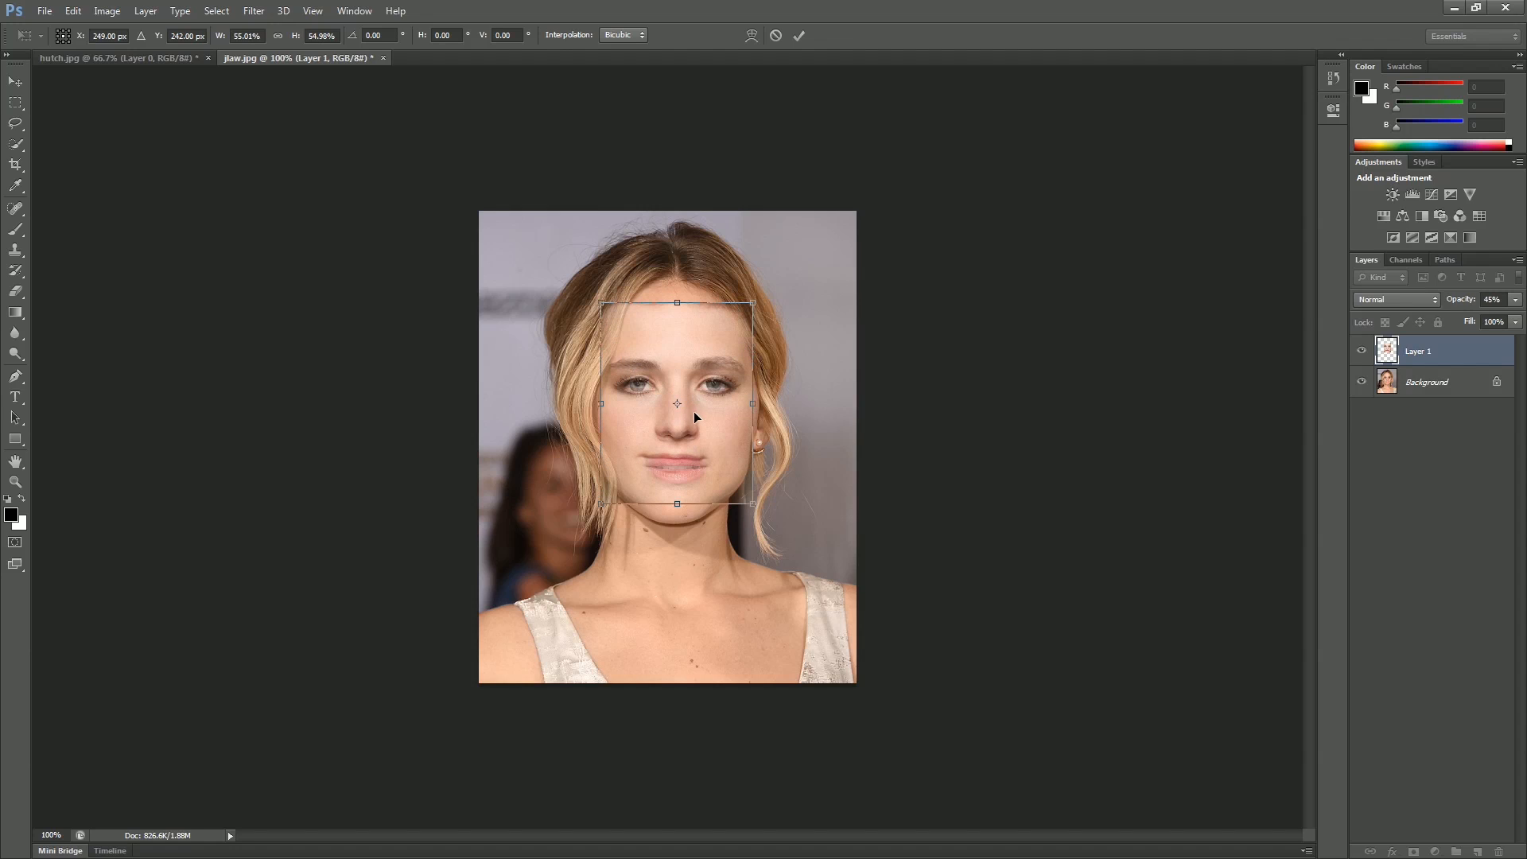
pyautogui.moveTo(694, 412); pyautogui.dragTo(692, 413)
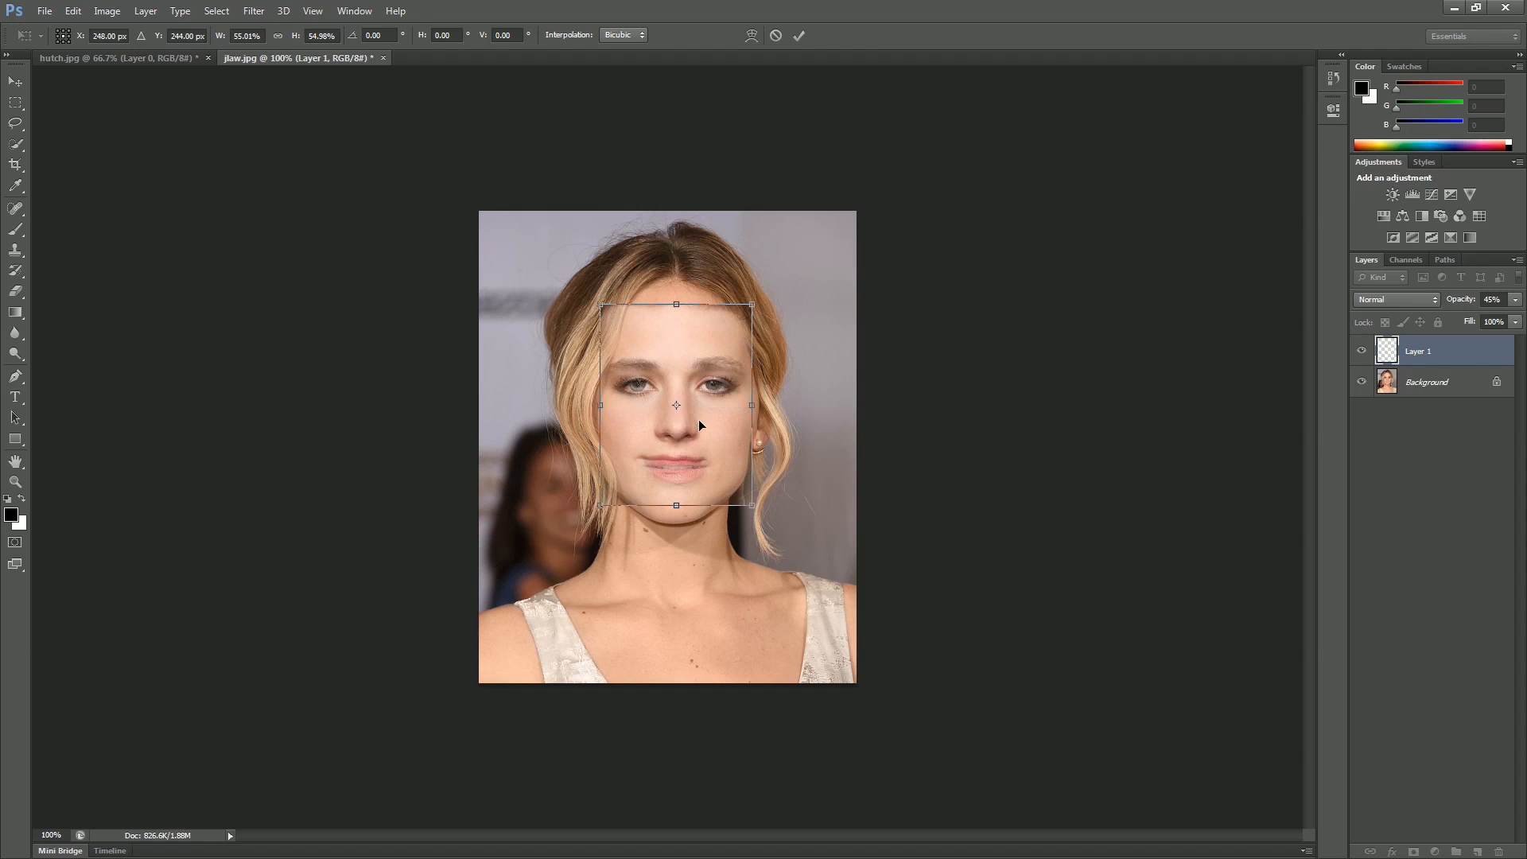
pyautogui.moveTo(676, 505); pyautogui.dragTo(676, 514)
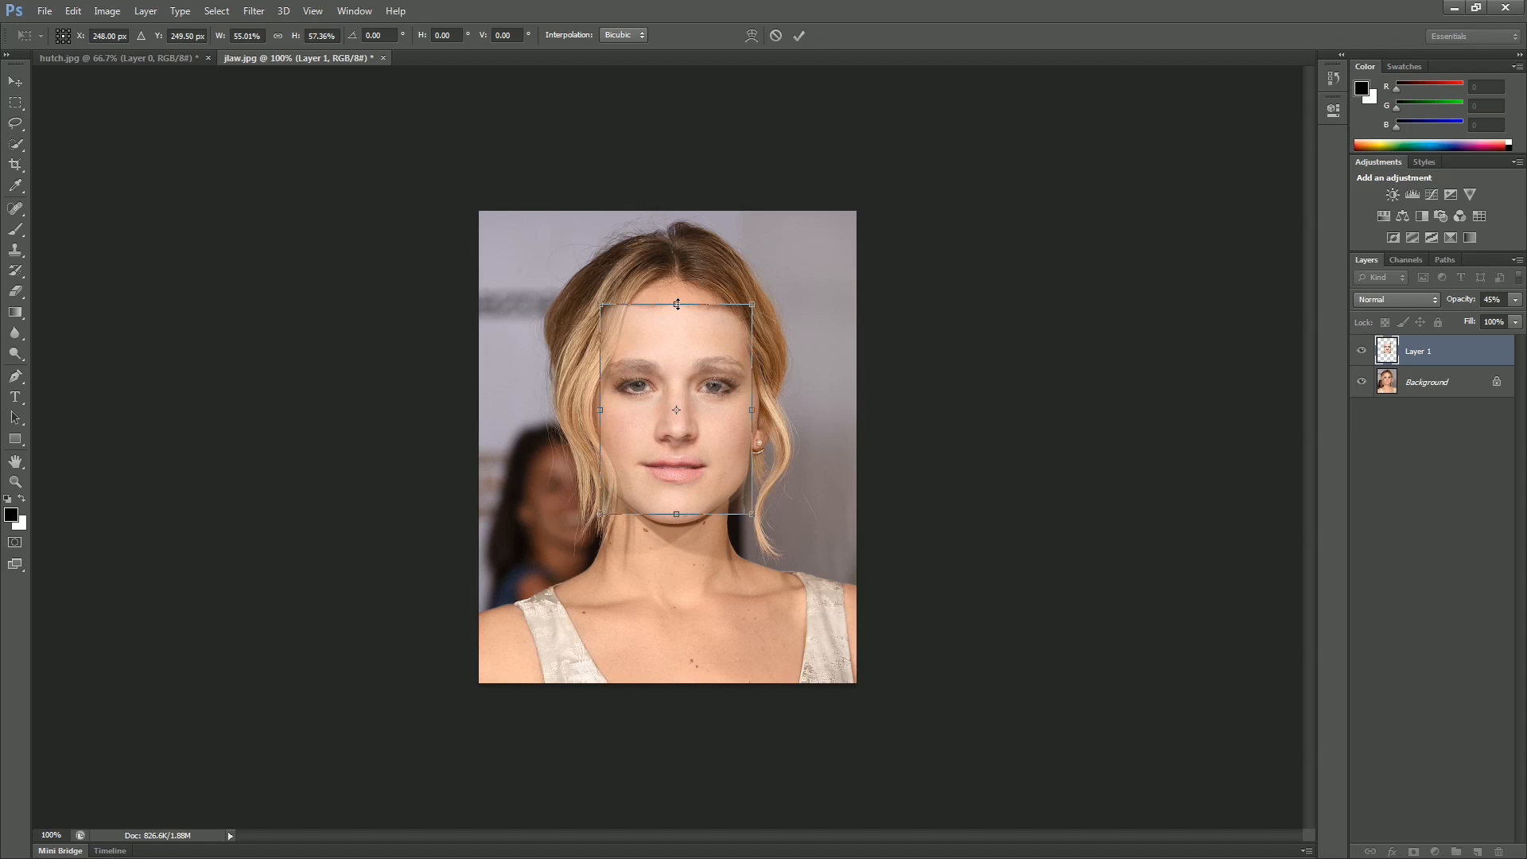
pyautogui.moveTo(677, 304); pyautogui.dragTo(677, 301)
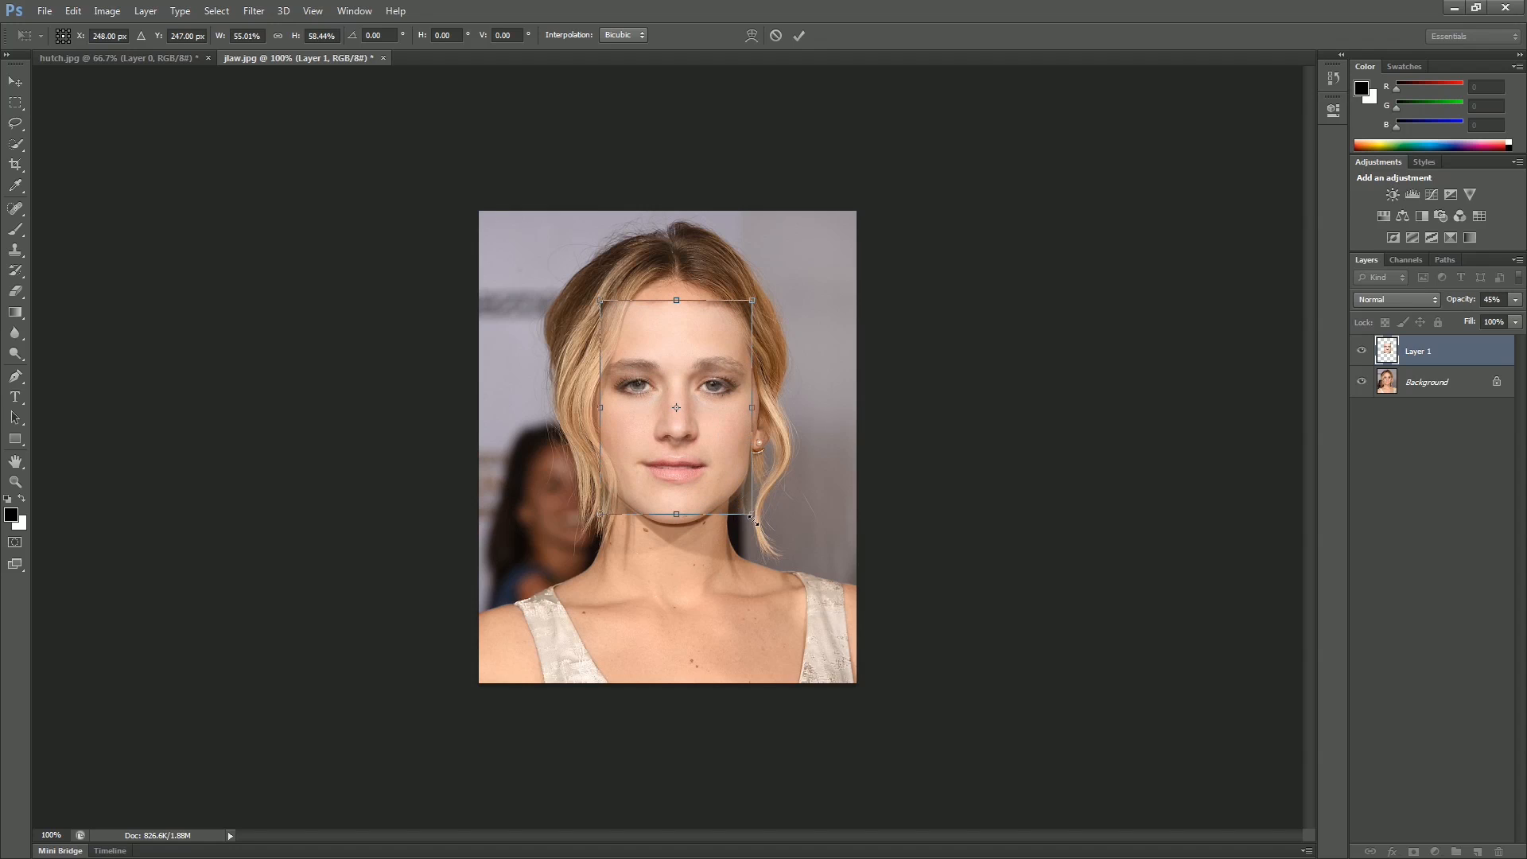
pyautogui.moveTo(754, 412); pyautogui.dragTo(757, 412)
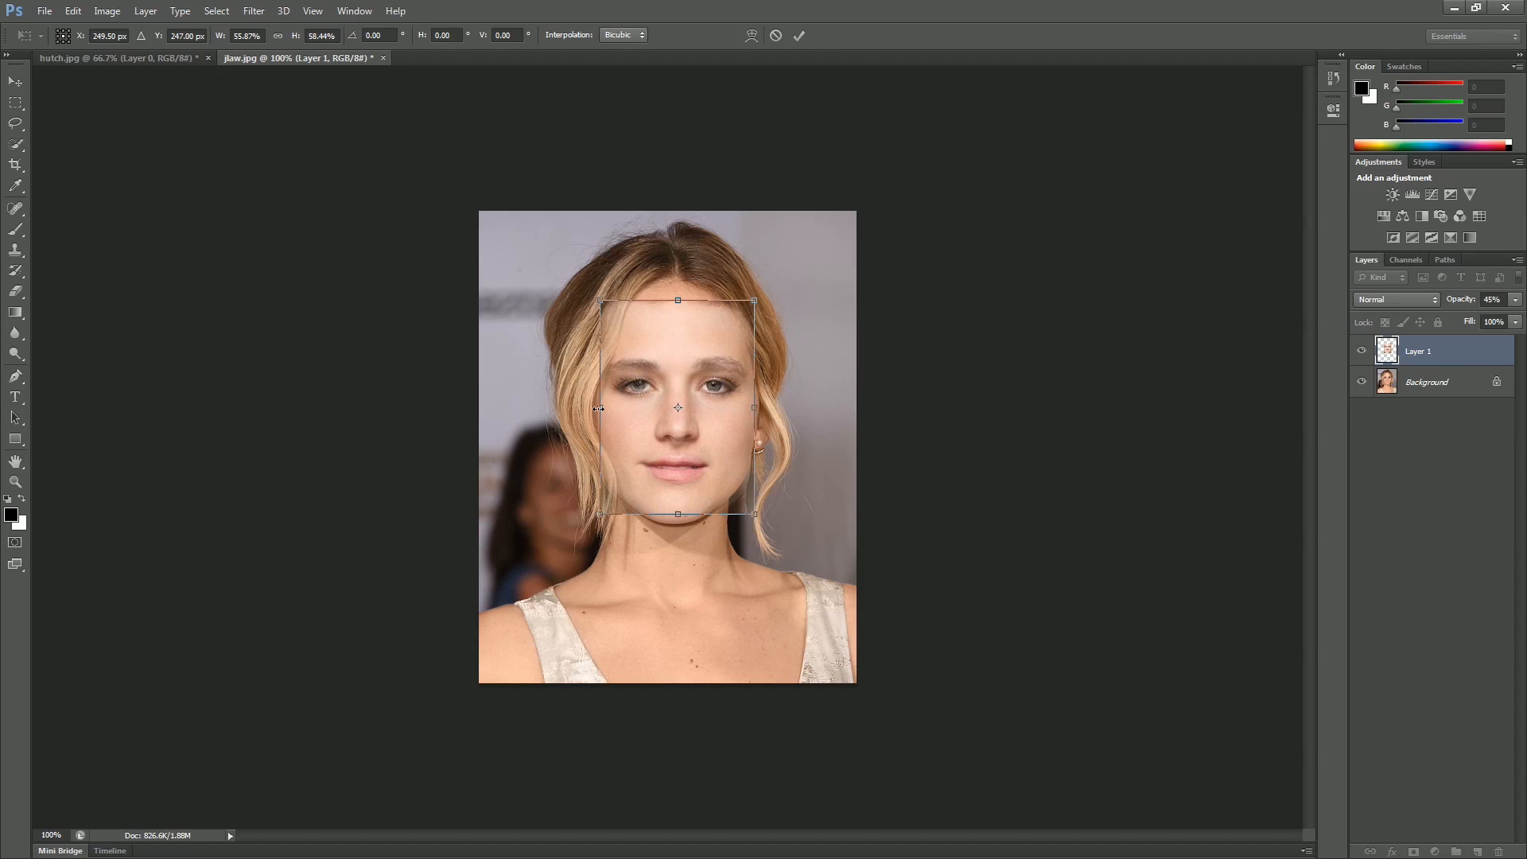
pyautogui.moveTo(598, 409); pyautogui.dragTo(598, 409)
pyautogui.click(799, 36)
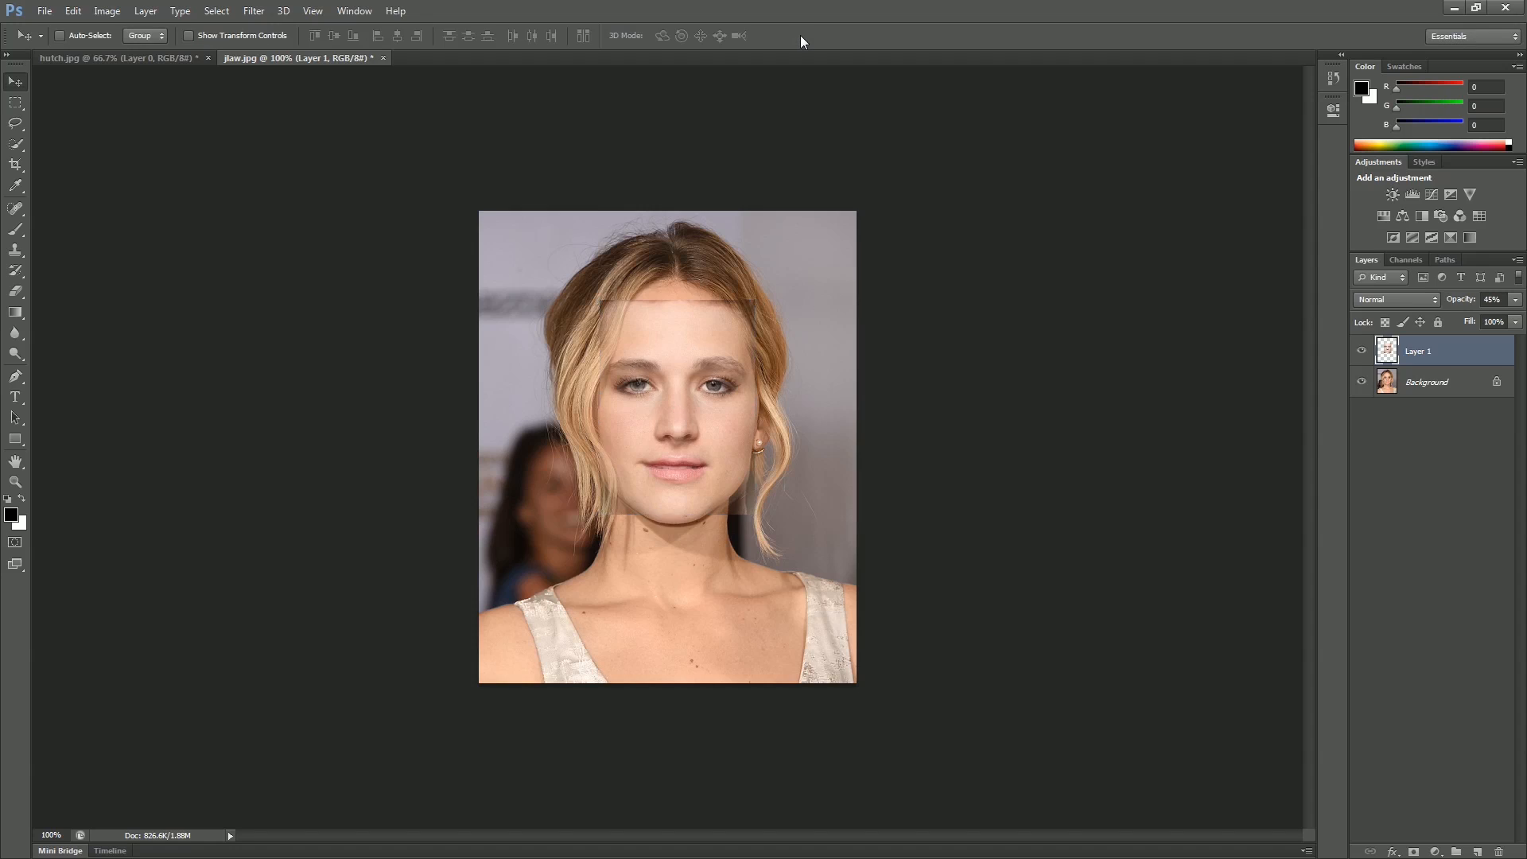
# Step: Set the pasted layer's opacity back to 100%
pyautogui.click(1516, 300)
pyautogui.moveTo(1474, 318); pyautogui.dragTo(1526, 319)
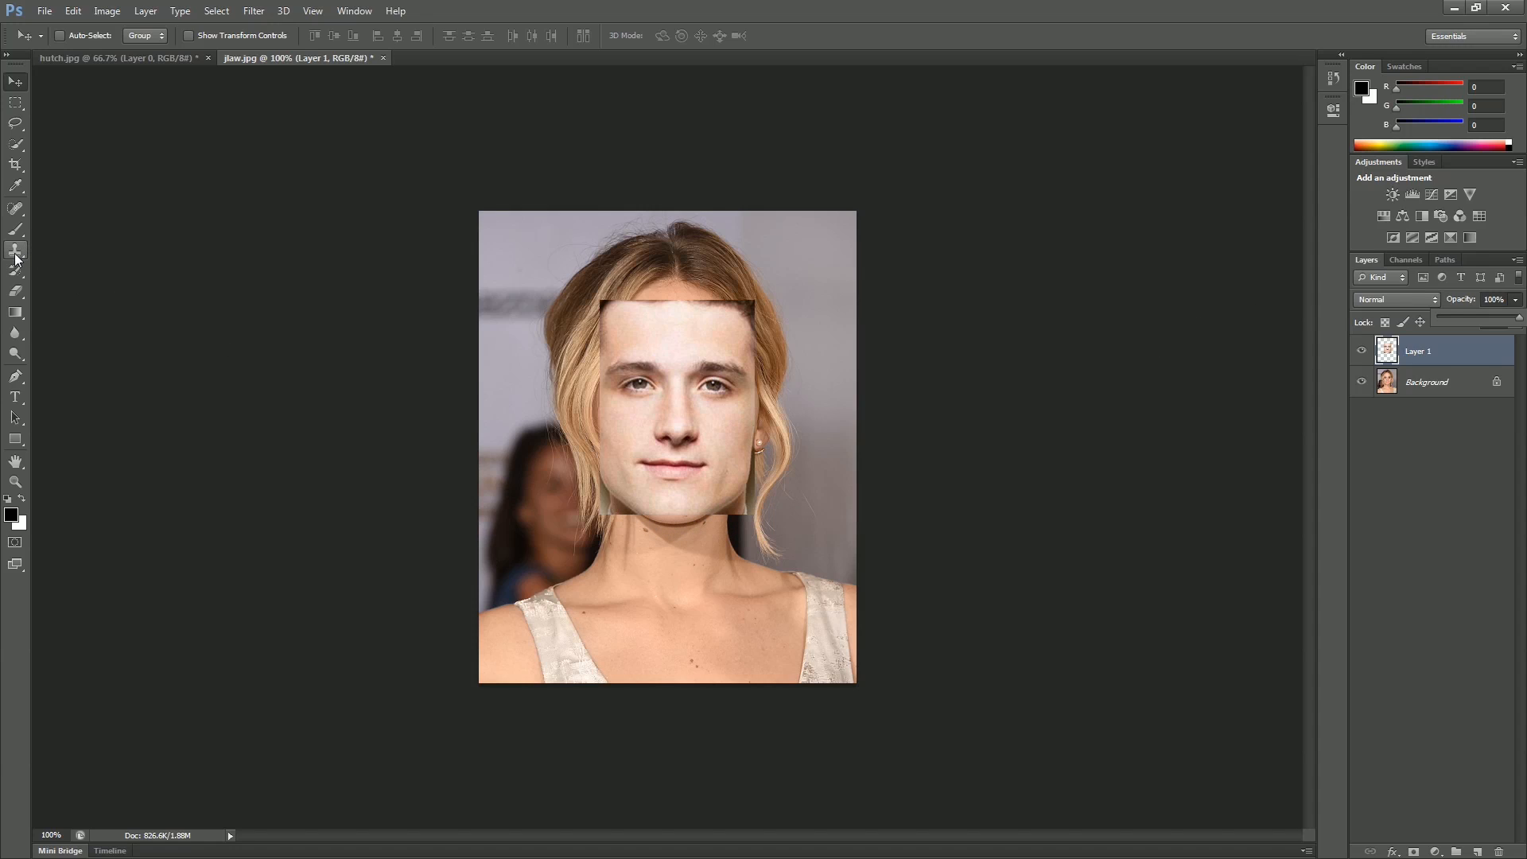
# Step: Erase the hard edges of the pasted face with a soft 65 px Eraser at 0% hardness to blend it in
pyautogui.click(14, 293)
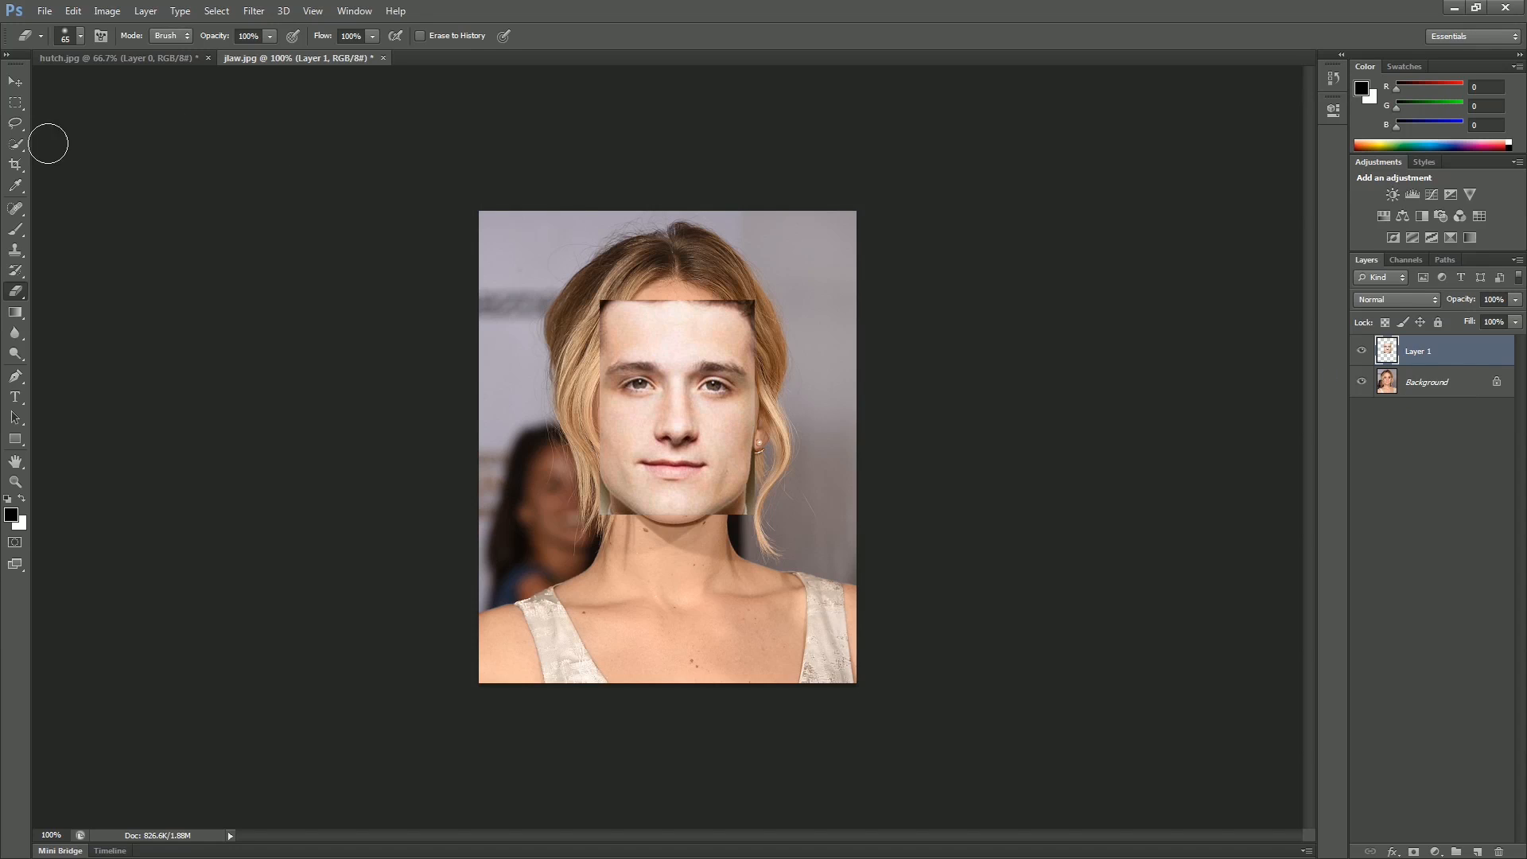
pyautogui.click(81, 36)
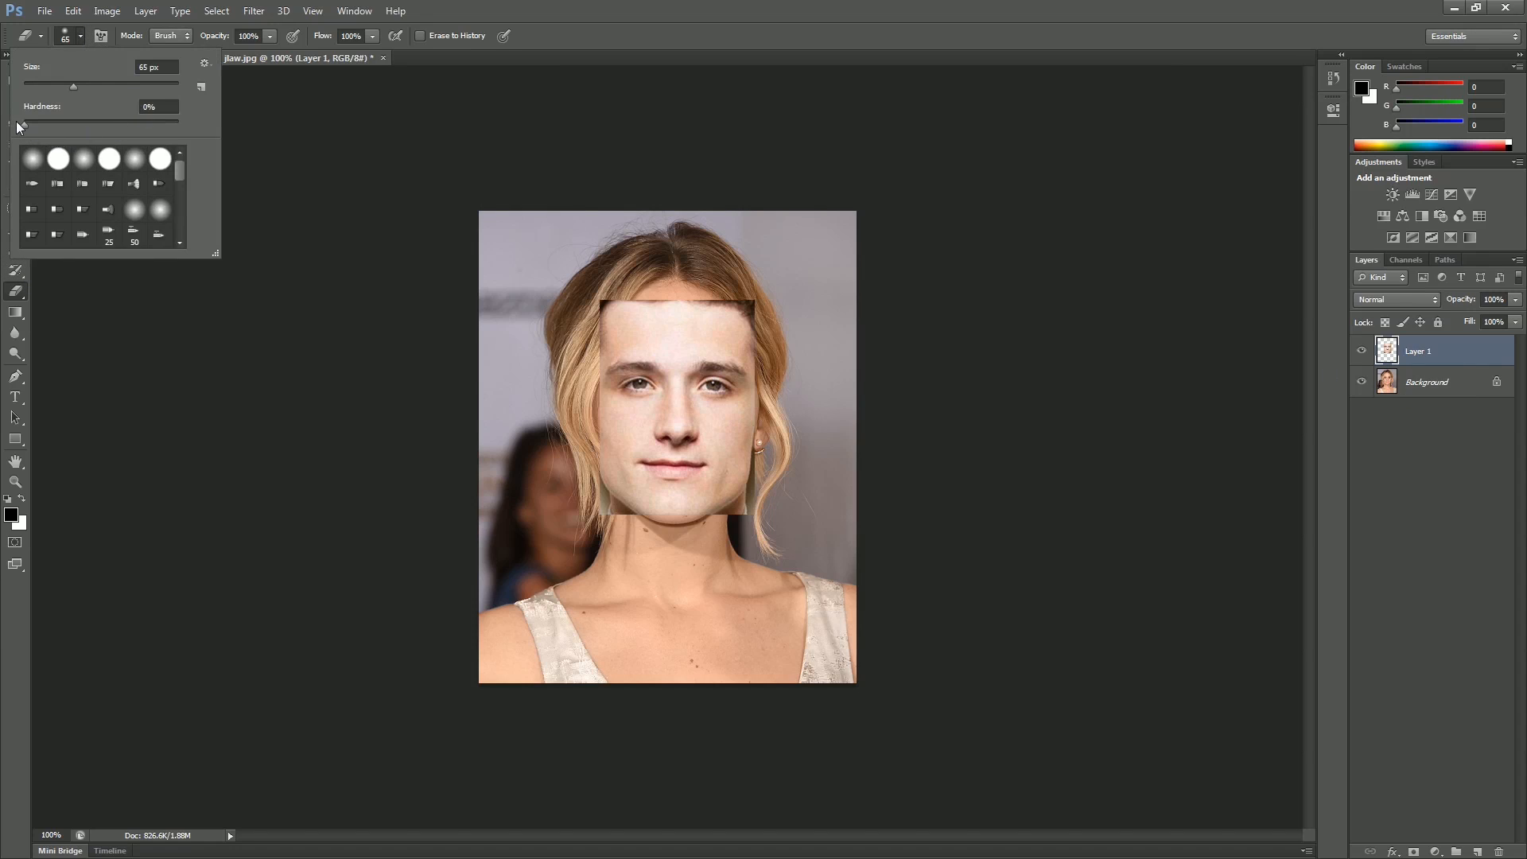
pyautogui.click(150, 105)
pyautogui.click(82, 36)
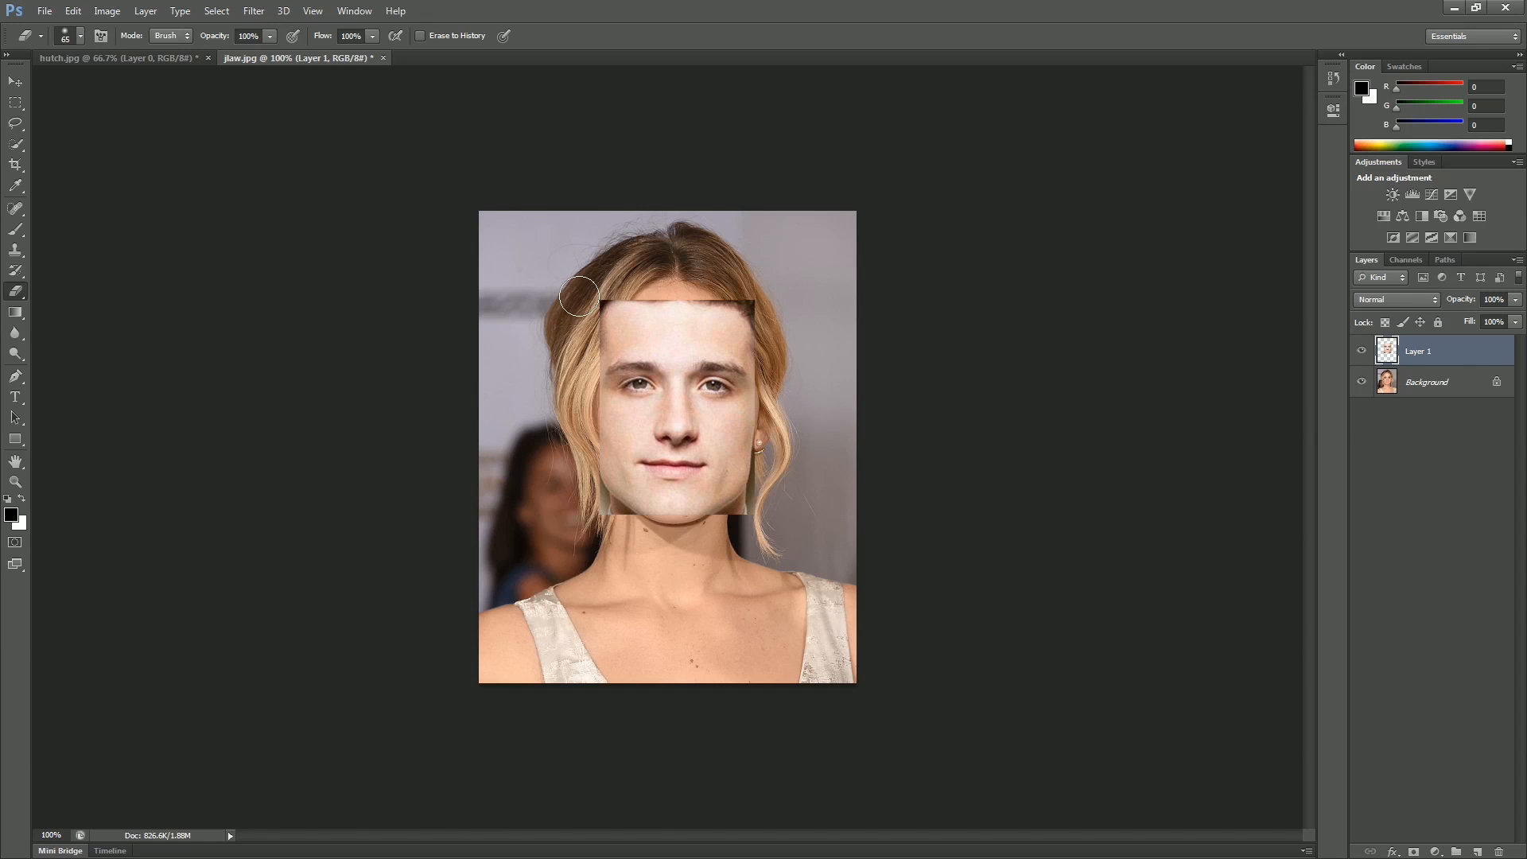
pyautogui.moveTo(579, 307)
pyautogui.mouseDown()
pyautogui.moveTo(622, 304)
pyautogui.moveTo(579, 386)
pyautogui.moveTo(598, 497)
pyautogui.moveTo(577, 449)
pyautogui.moveTo(599, 474)
pyautogui.moveTo(583, 535)
pyautogui.moveTo(599, 517)
pyautogui.moveTo(582, 436)
pyautogui.mouseUp()
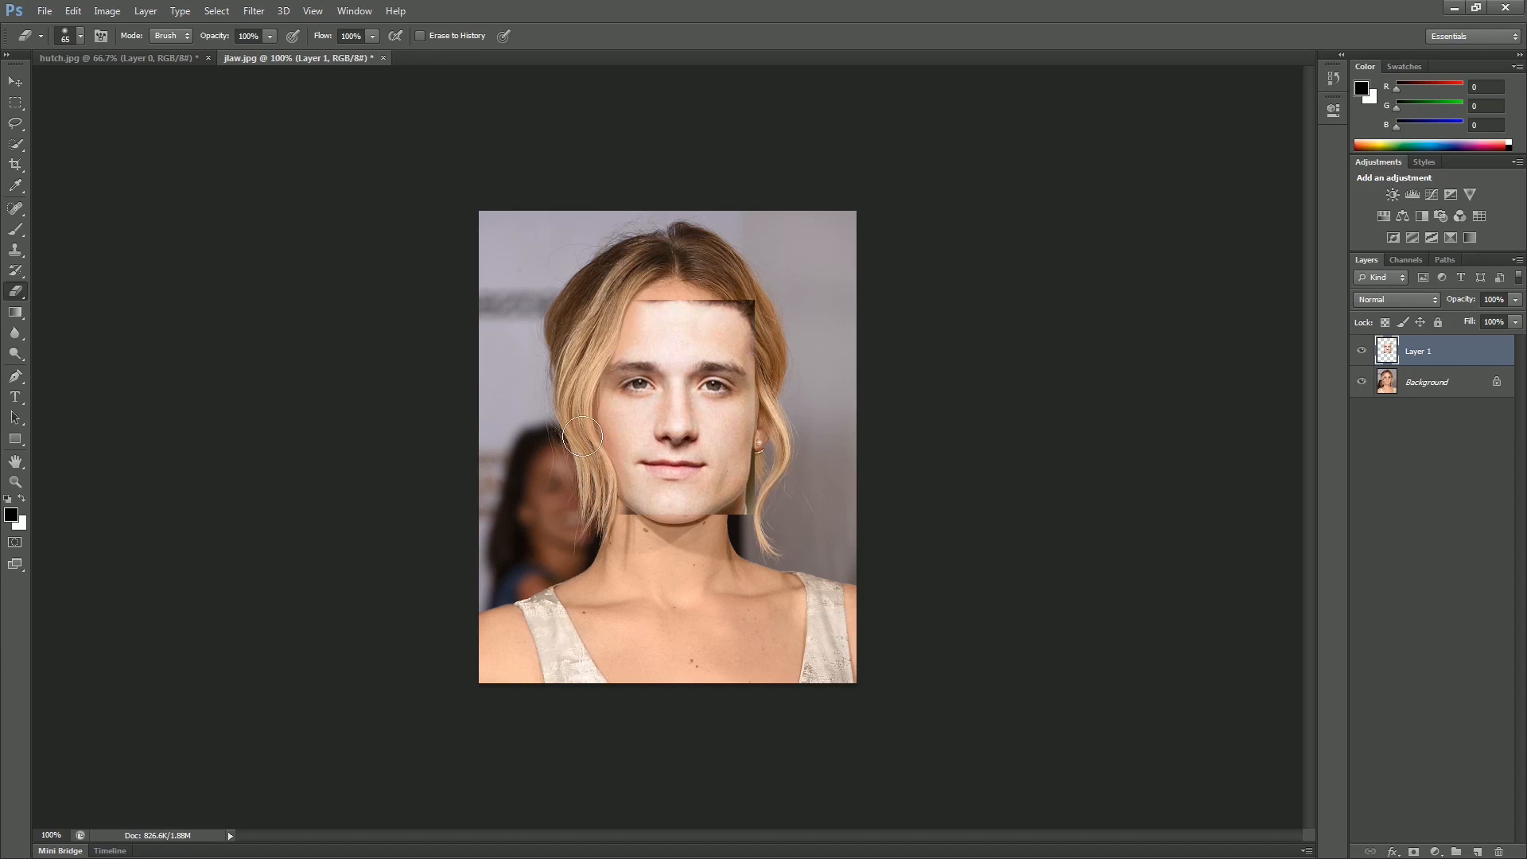
pyautogui.moveTo(574, 341)
pyautogui.mouseDown()
pyautogui.moveTo(632, 296)
pyautogui.moveTo(696, 295)
pyautogui.moveTo(754, 321)
pyautogui.moveTo(768, 354)
pyautogui.moveTo(717, 301)
pyautogui.moveTo(613, 285)
pyautogui.moveTo(711, 288)
pyautogui.moveTo(749, 321)
pyautogui.moveTo(773, 397)
pyautogui.moveTo(743, 502)
pyautogui.moveTo(671, 531)
pyautogui.moveTo(591, 506)
pyautogui.moveTo(649, 535)
pyautogui.mouseUp()
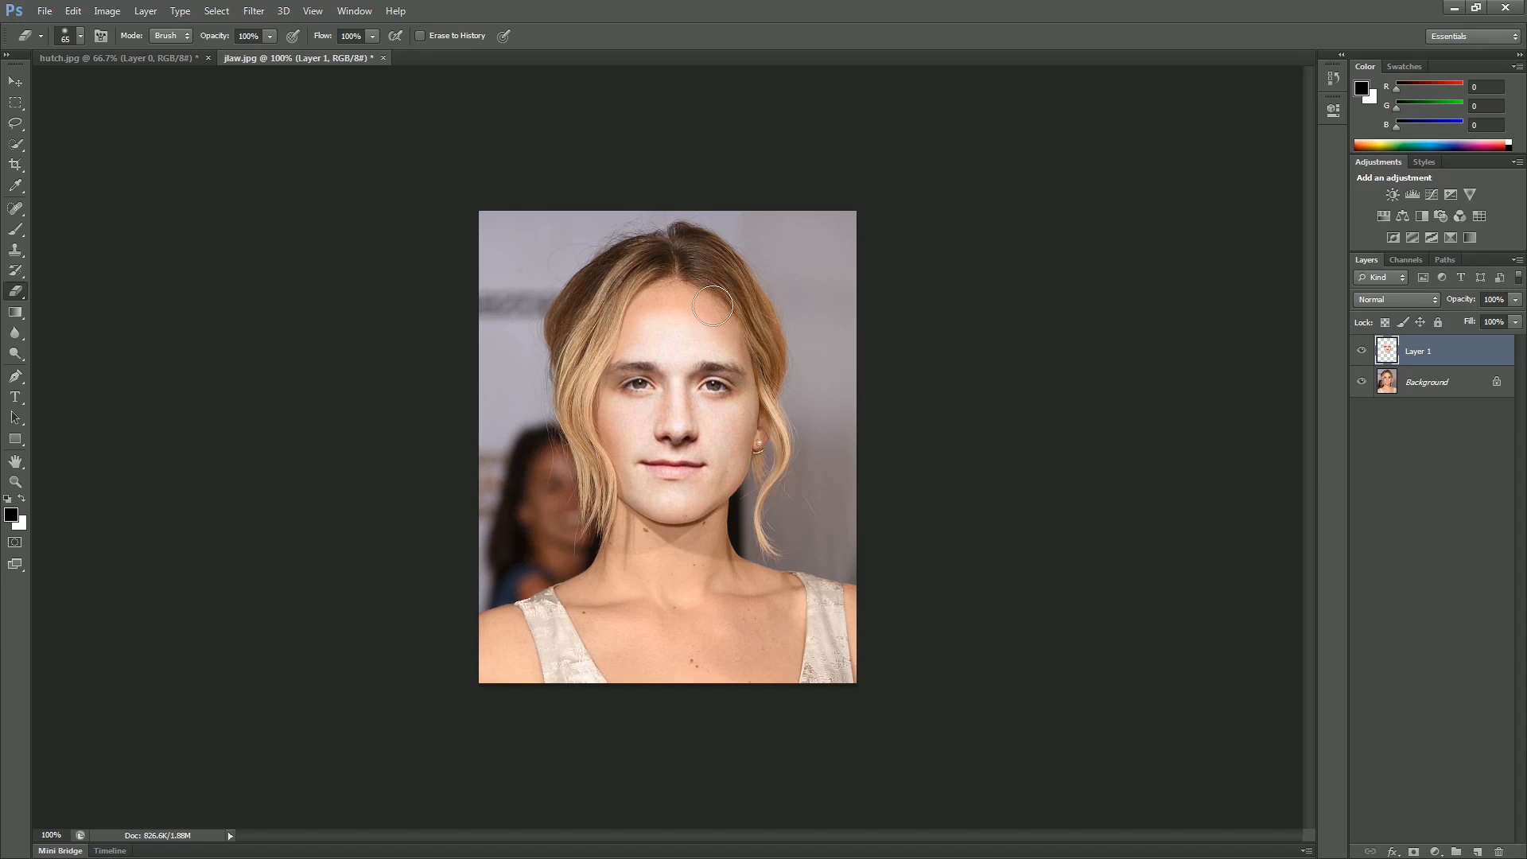
pyautogui.moveTo(624, 304)
pyautogui.mouseDown()
pyautogui.moveTo(715, 307)
pyautogui.moveTo(623, 295)
pyautogui.mouseUp()
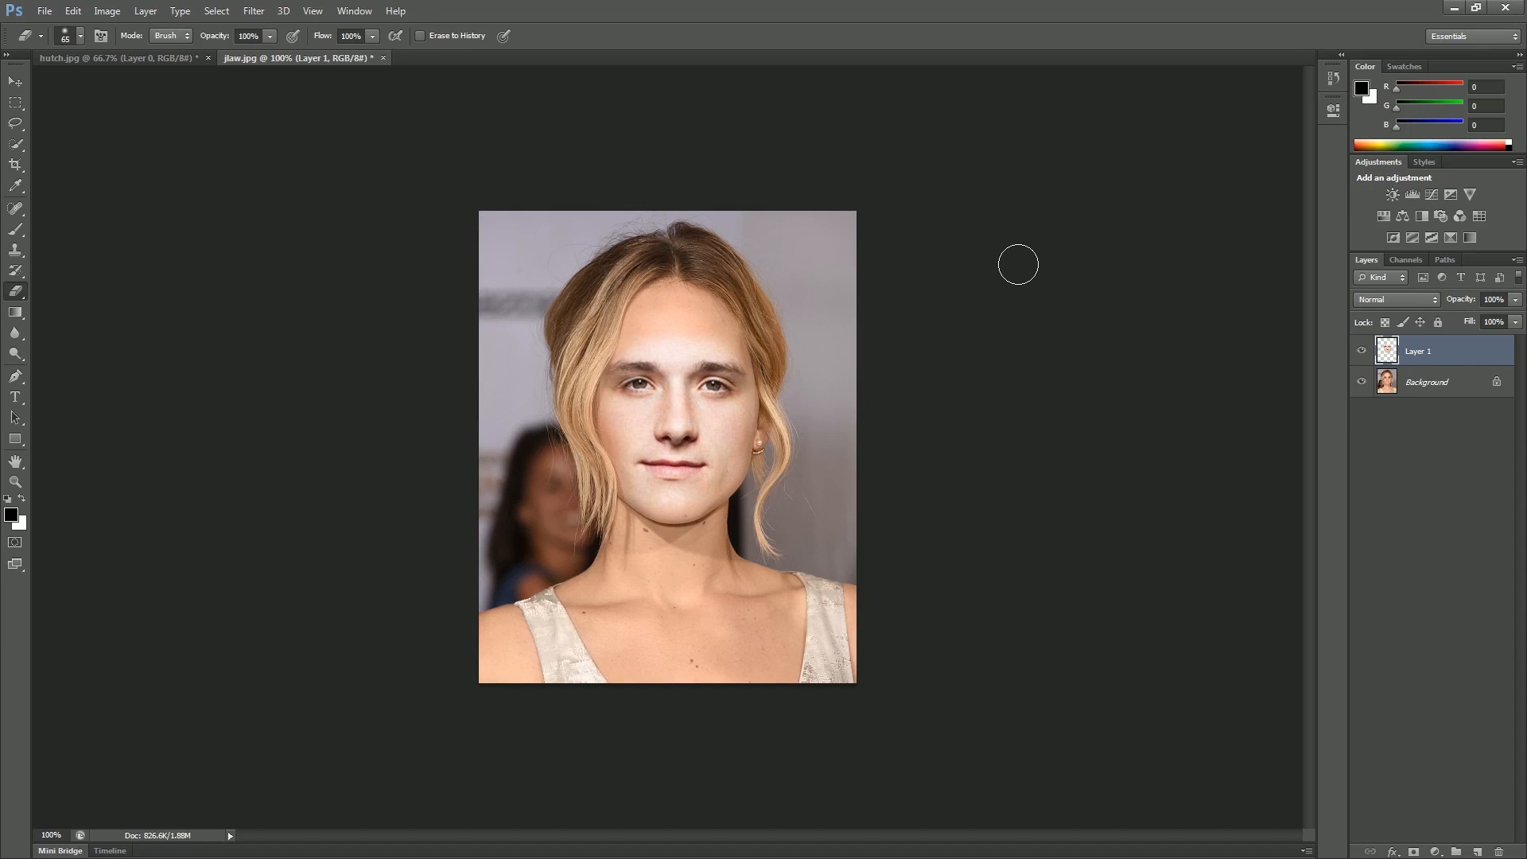